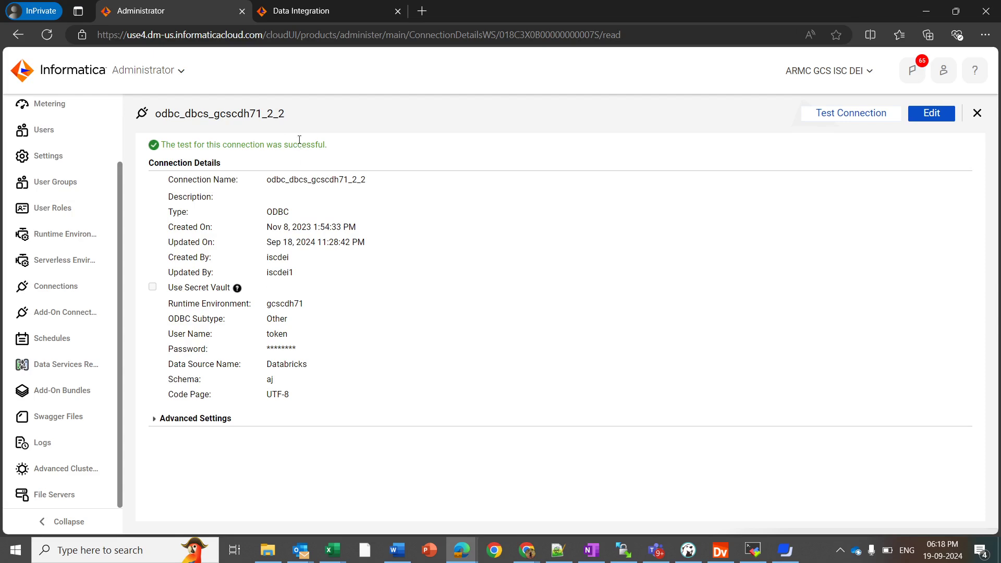
# Switch to Data Integration and create a new asset of type Mapplet.
pyautogui.click(165, 73)
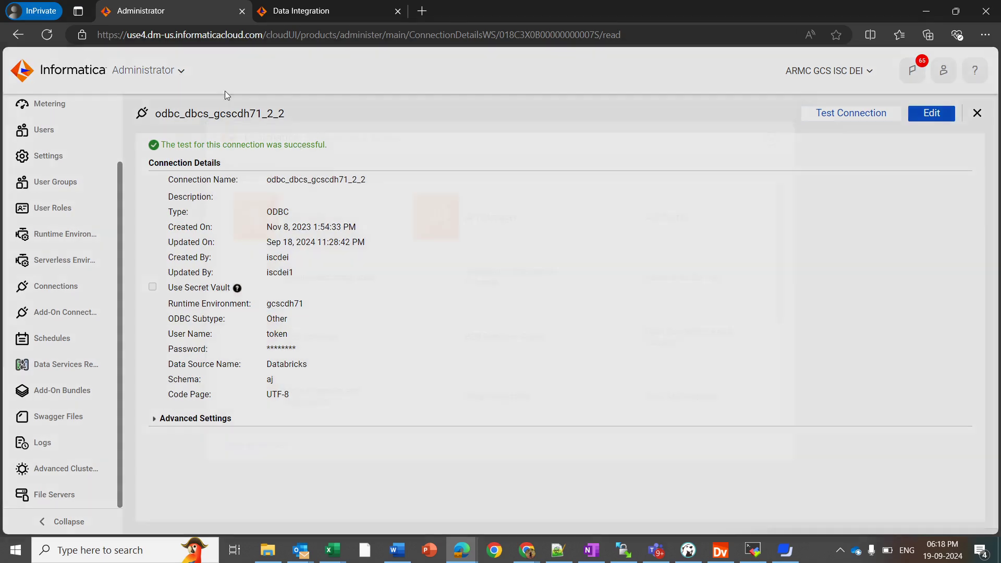
pyautogui.scroll(-3, 459, 282)
pyautogui.click(484, 227)
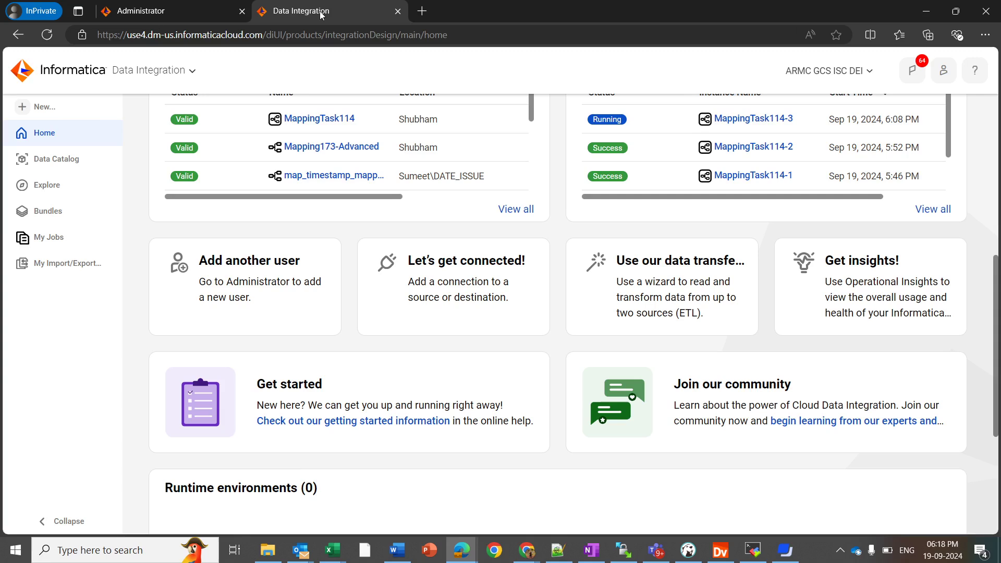
pyautogui.click(92, 109)
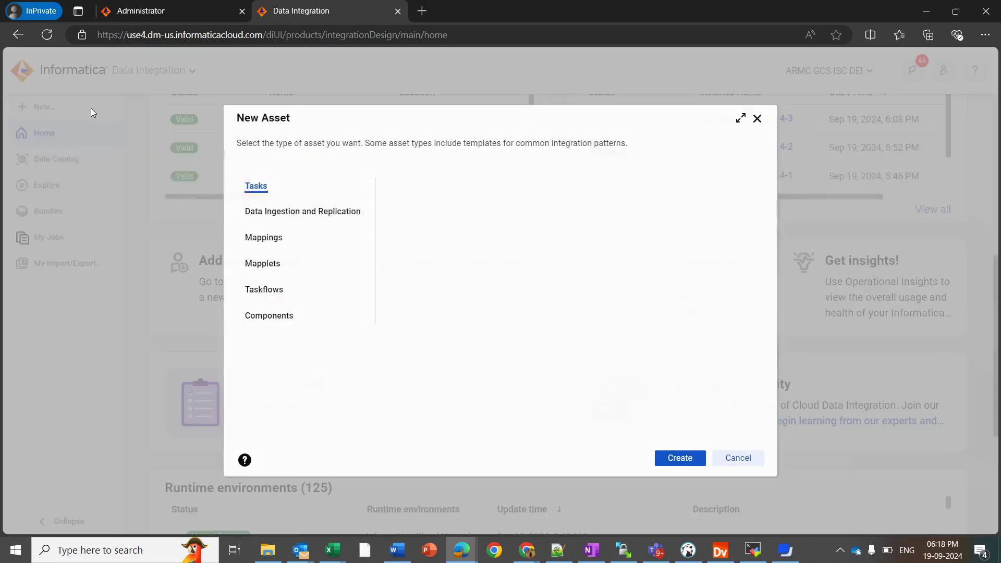
pyautogui.click(264, 264)
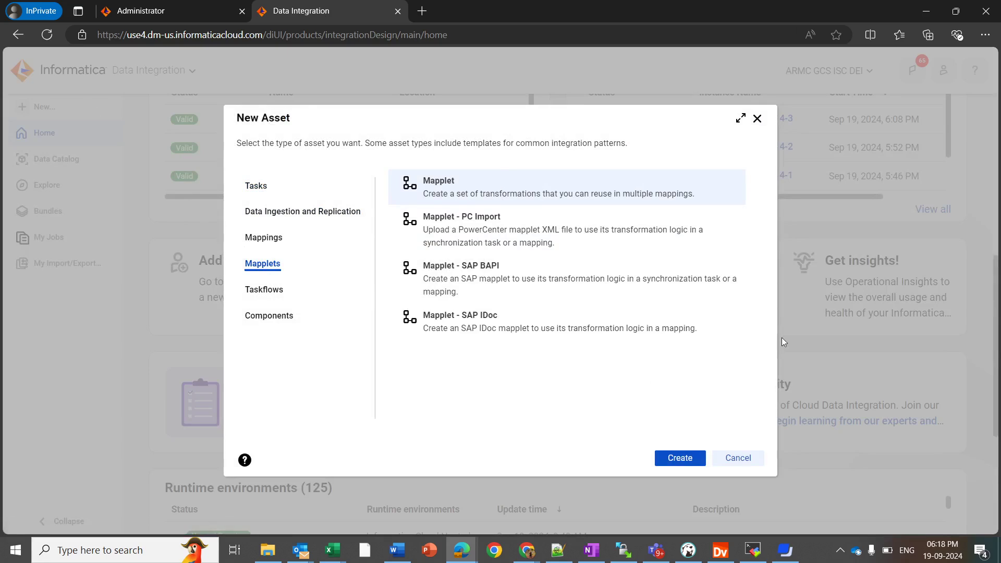
pyautogui.click(671, 458)
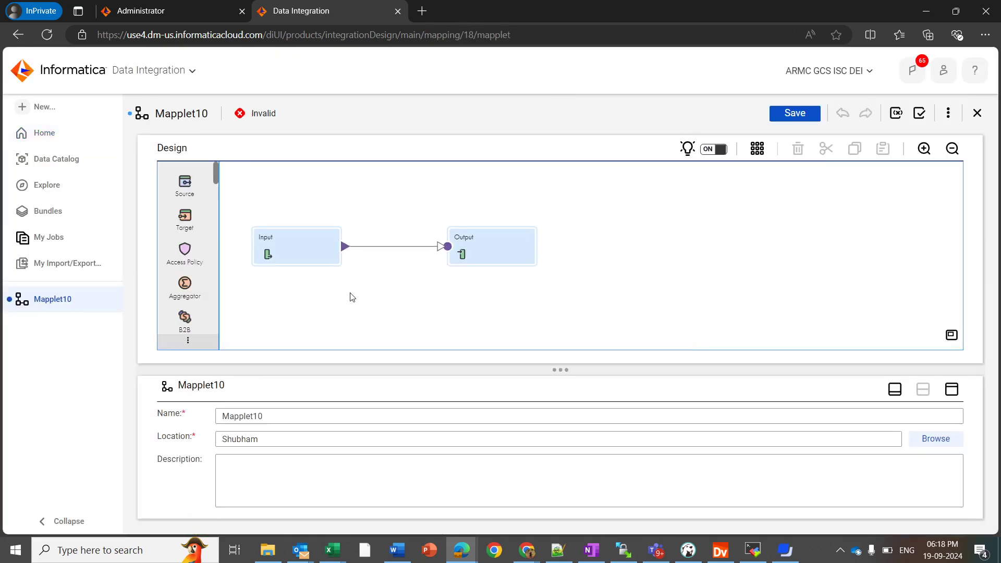
# Replace the mapplet's Input transformation with a Source transformation and link it to the Output transformation.
pyautogui.click(293, 252)
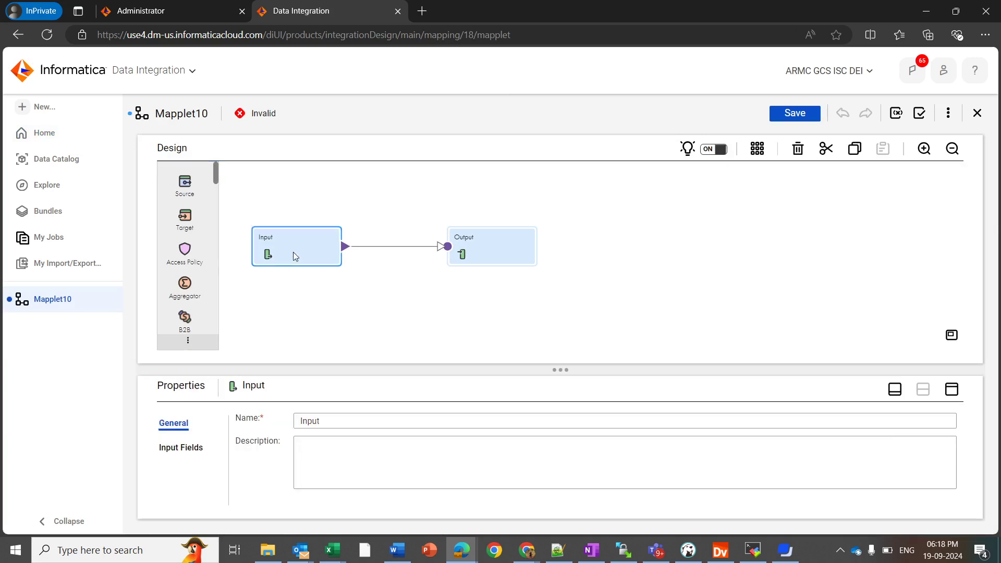
pyautogui.press('Delete')
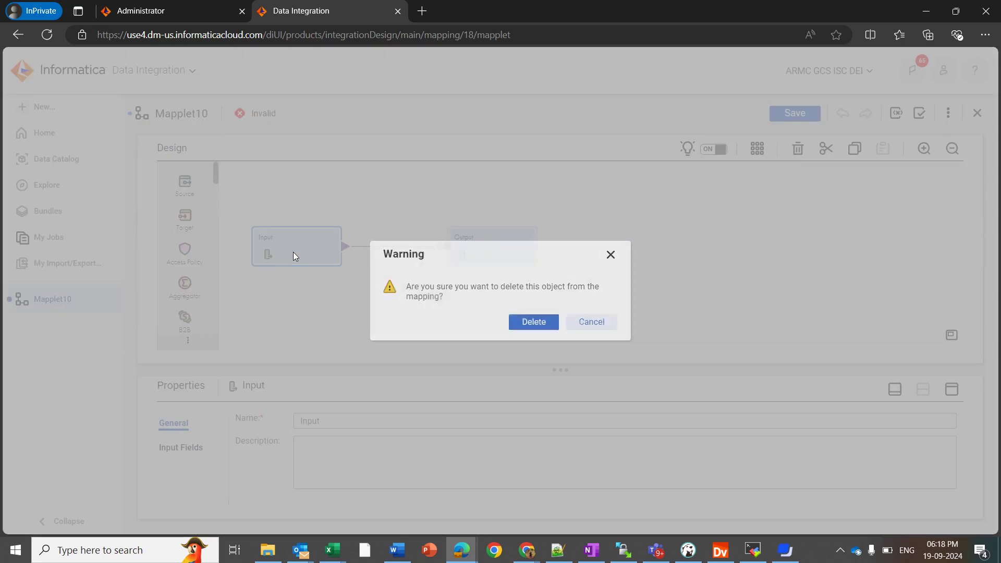
pyautogui.press('Return')
pyautogui.moveTo(189, 190); pyautogui.dragTo(287, 232)
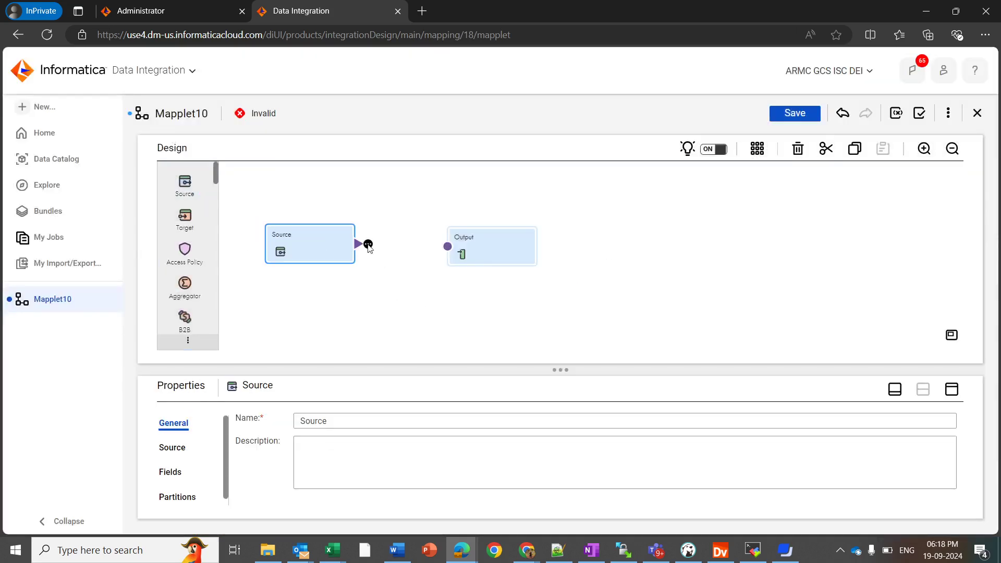
pyautogui.click(372, 258)
pyautogui.moveTo(356, 240); pyautogui.dragTo(446, 246)
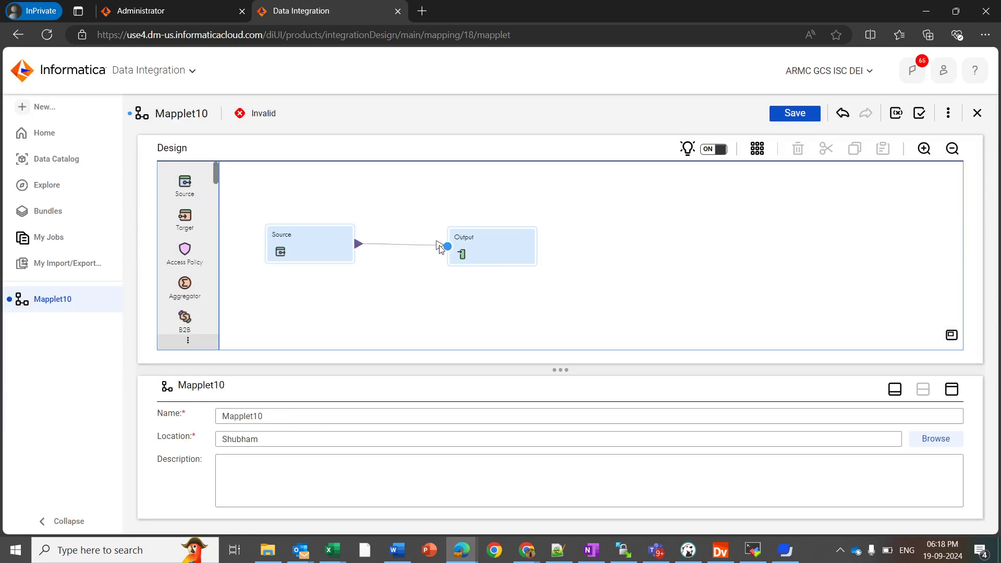
# Set the Source transformation's connection to odbc_dbcs_gcscdh71_2_2 (ODBC).
pyautogui.click(311, 247)
pyautogui.click(164, 457)
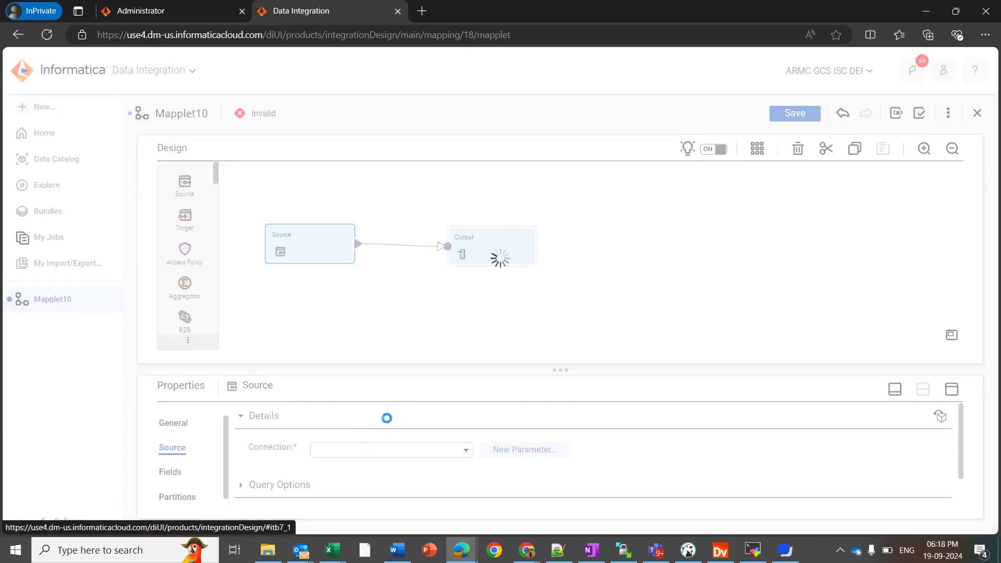
pyautogui.click(370, 451)
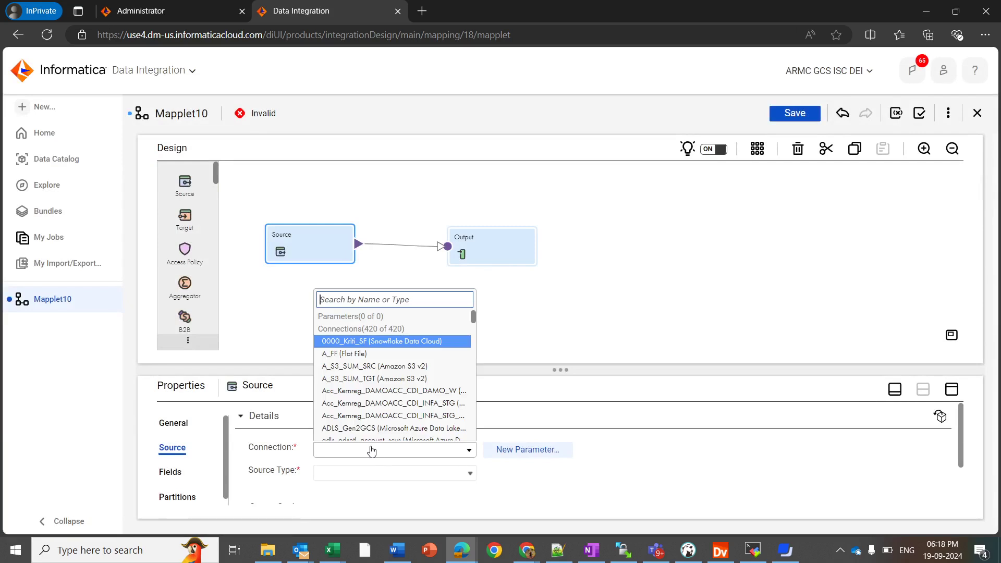
pyautogui.write('ODBC')
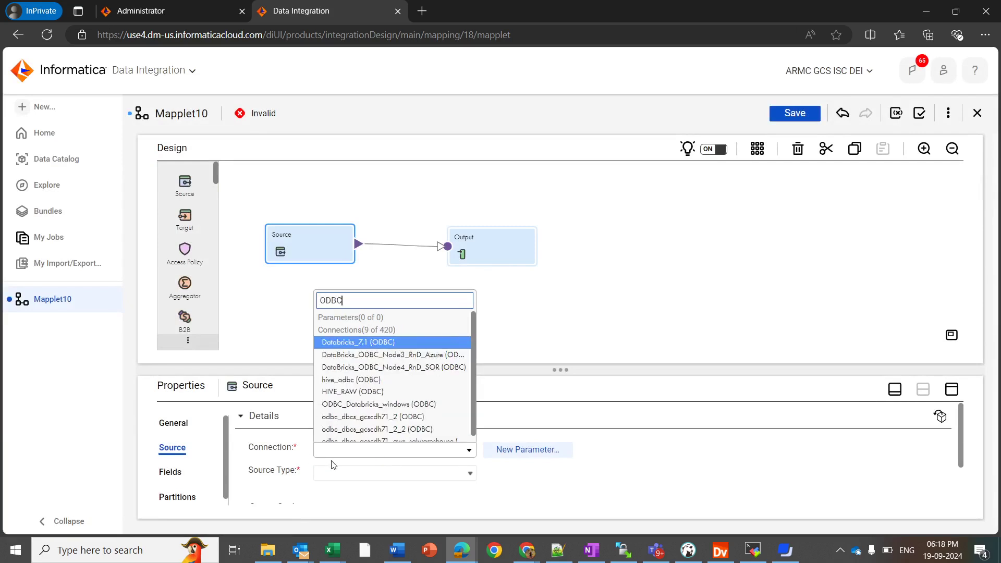
pyautogui.click(341, 429)
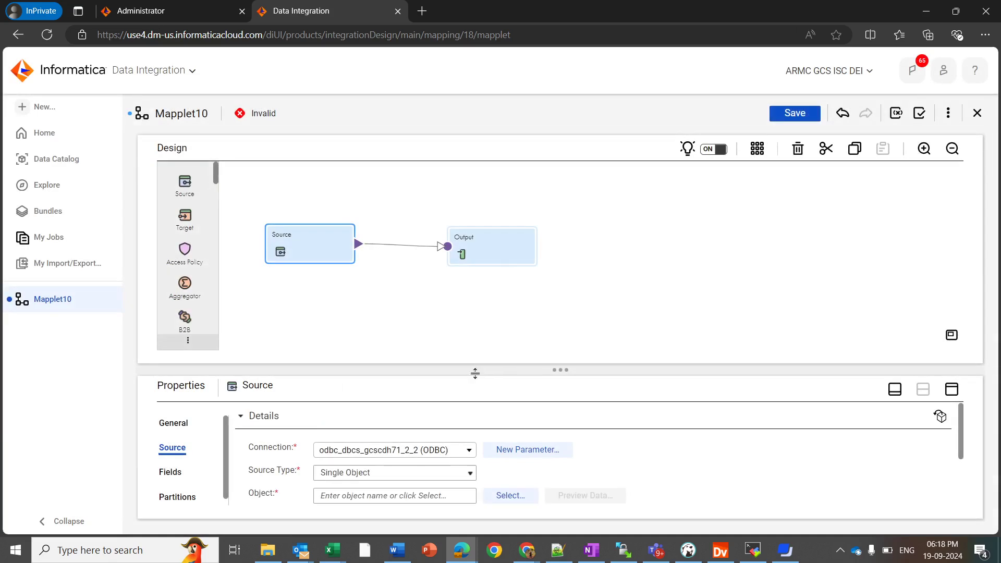
# Select the ajtarget table as the Source transformation's single object and review its fields.
pyautogui.scroll(-2, 302, 444)
pyautogui.scroll(2, 276, 447)
pyautogui.click(524, 493)
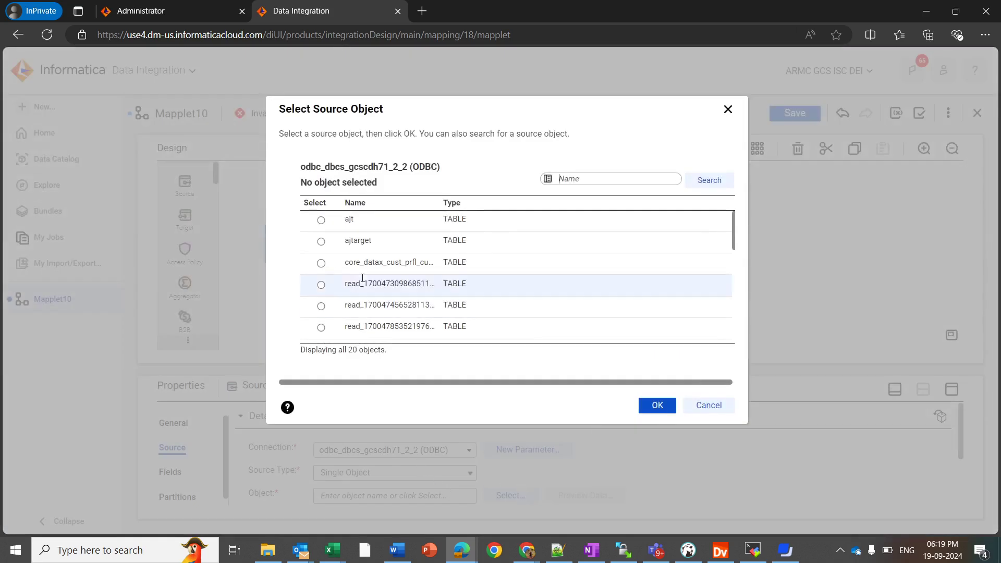
pyautogui.click(322, 241)
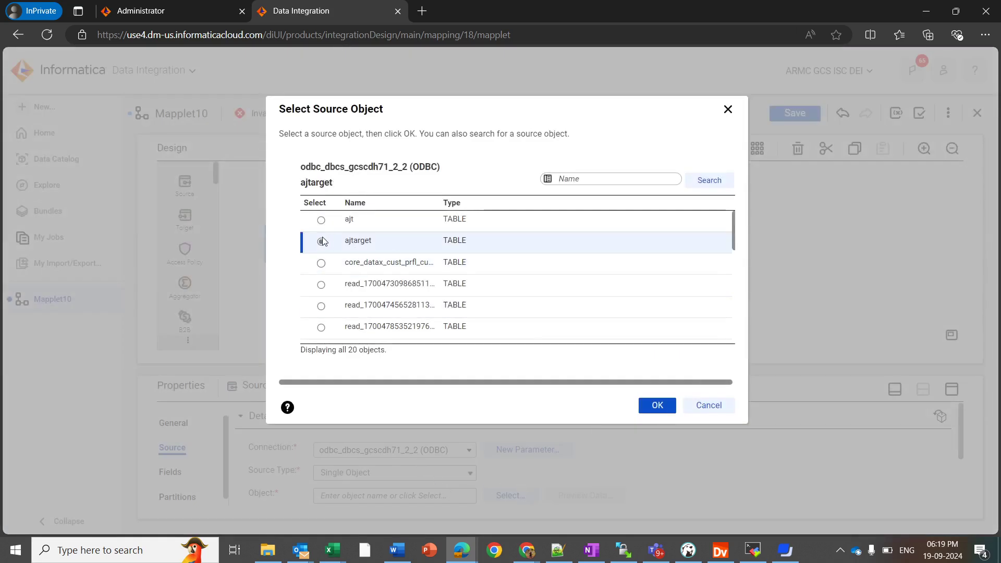
pyautogui.click(657, 405)
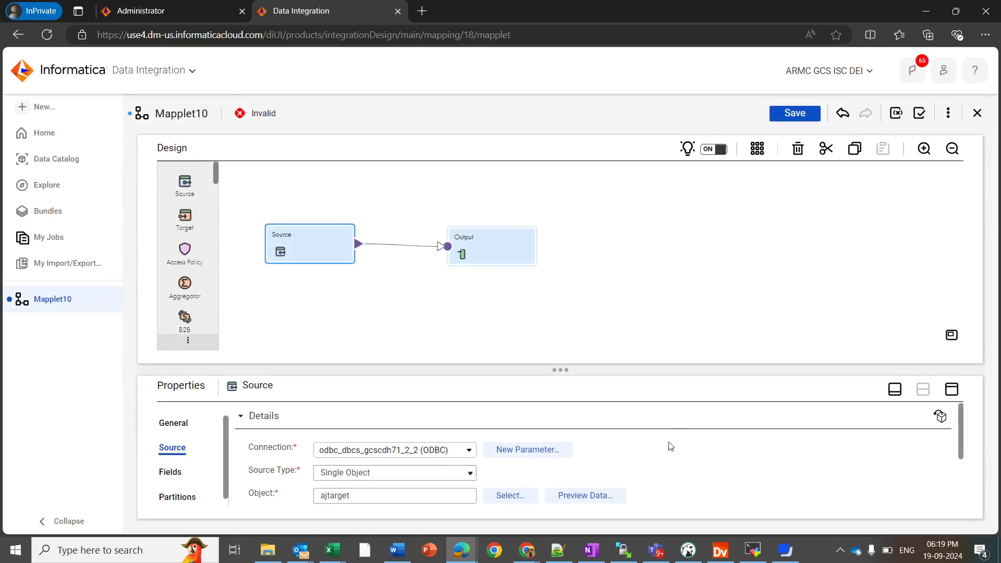
pyautogui.click(172, 473)
pyautogui.scroll(-1, 320, 462)
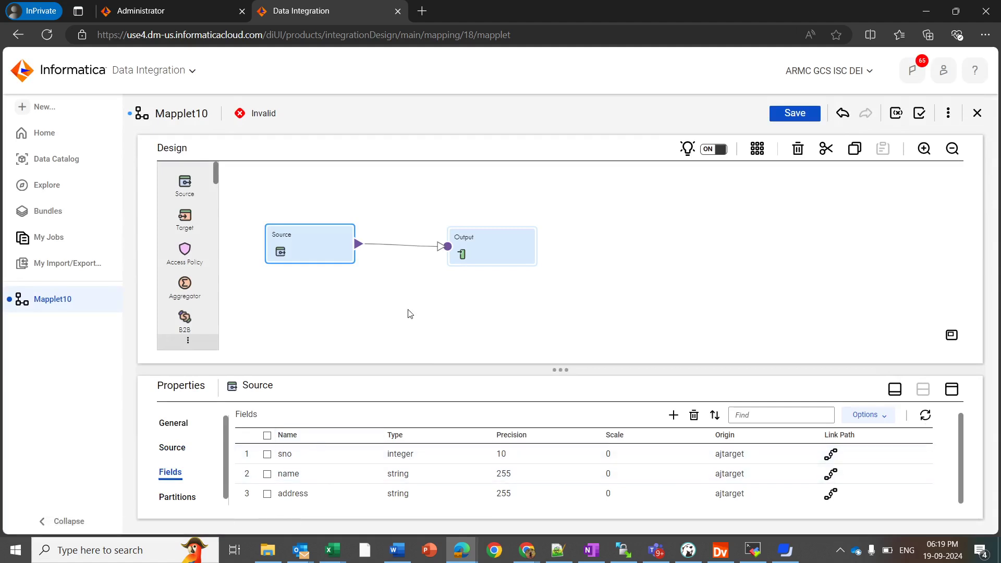
pyautogui.click(404, 279)
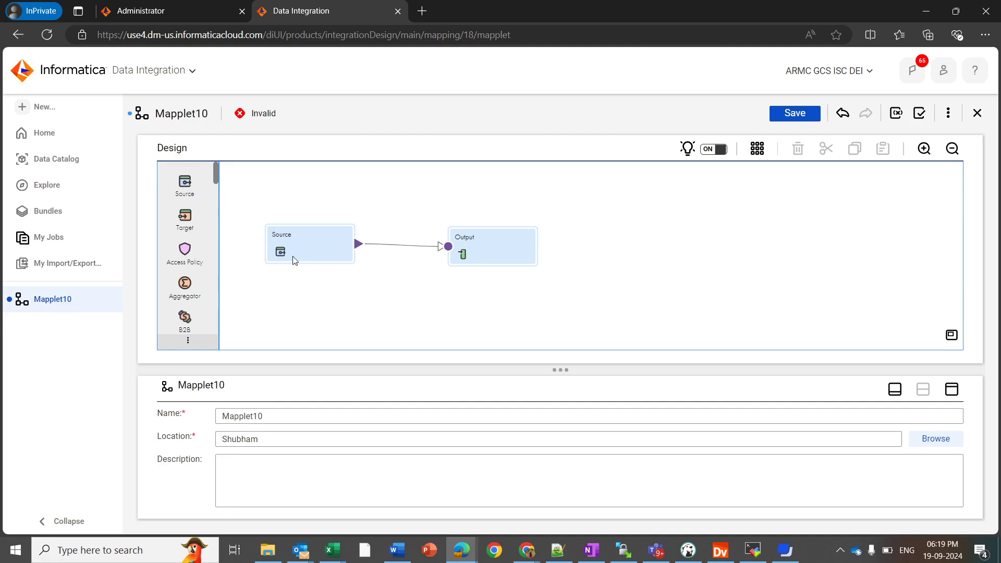
# Add an output field named sno_output of type integer to the Output transformation.
pyautogui.click(484, 236)
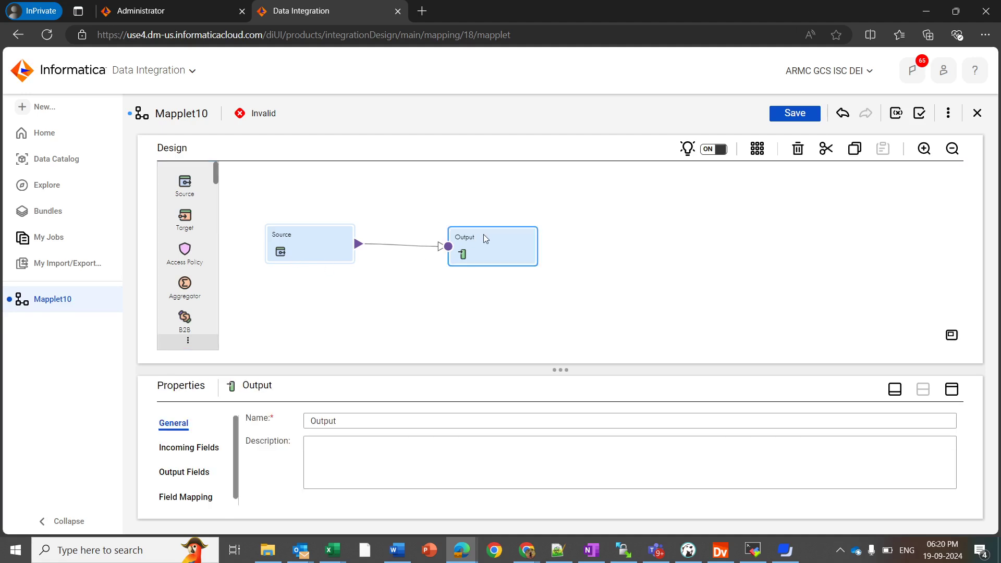
pyautogui.click(179, 484)
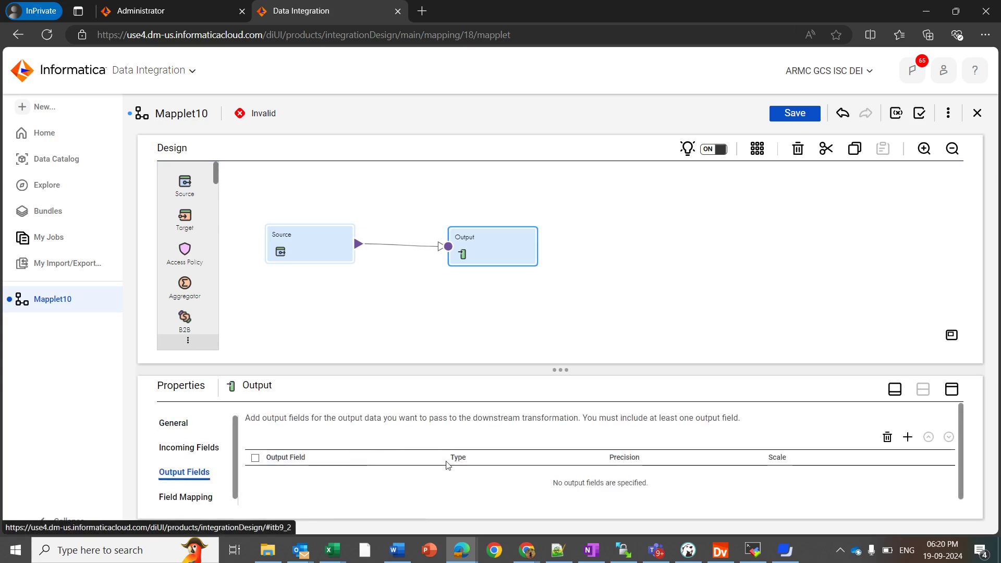
pyautogui.click(908, 438)
pyautogui.doubleClick(504, 256)
pyautogui.write('sn')
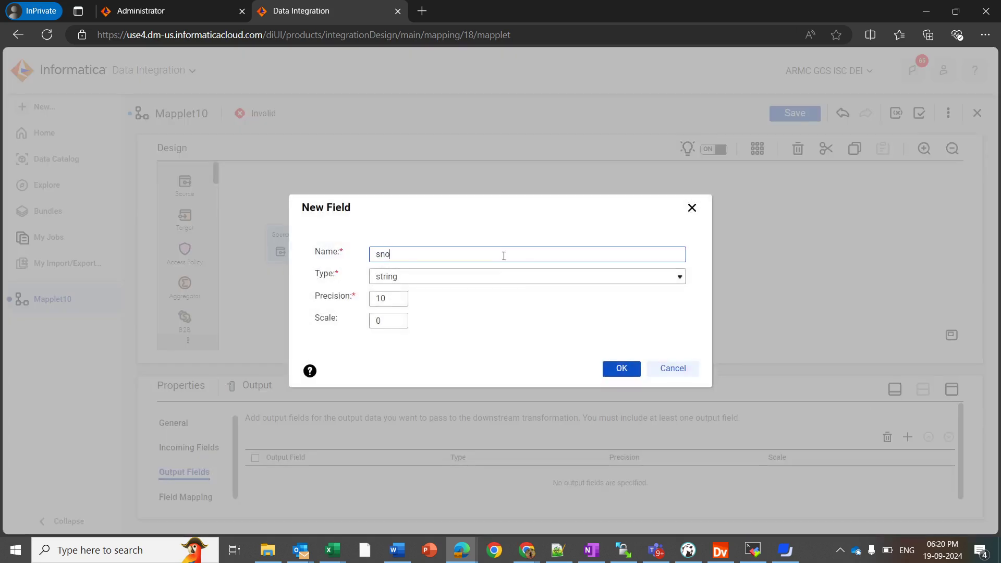
pyautogui.write('o')
pyautogui.click(478, 277)
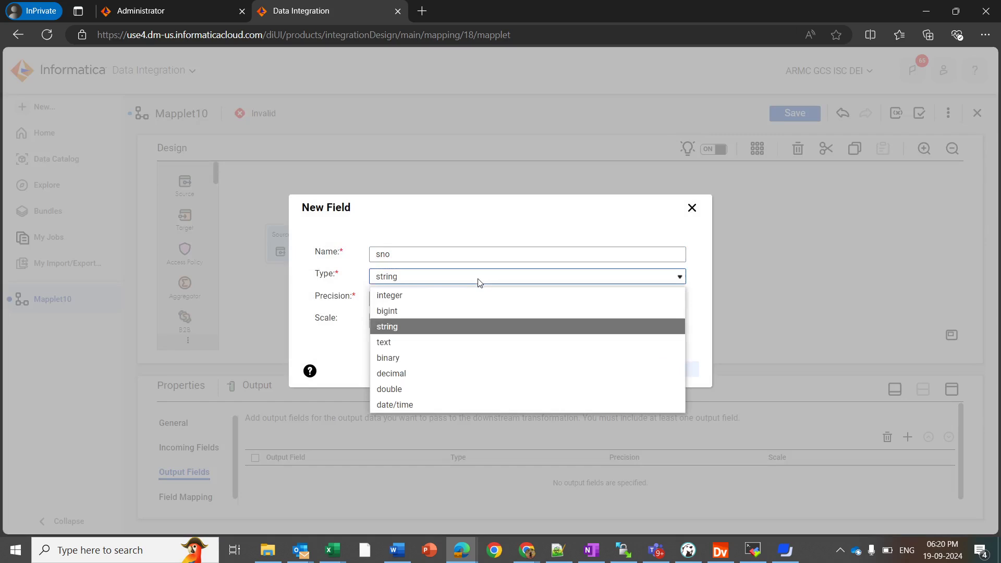
pyautogui.click(454, 294)
pyautogui.click(443, 251)
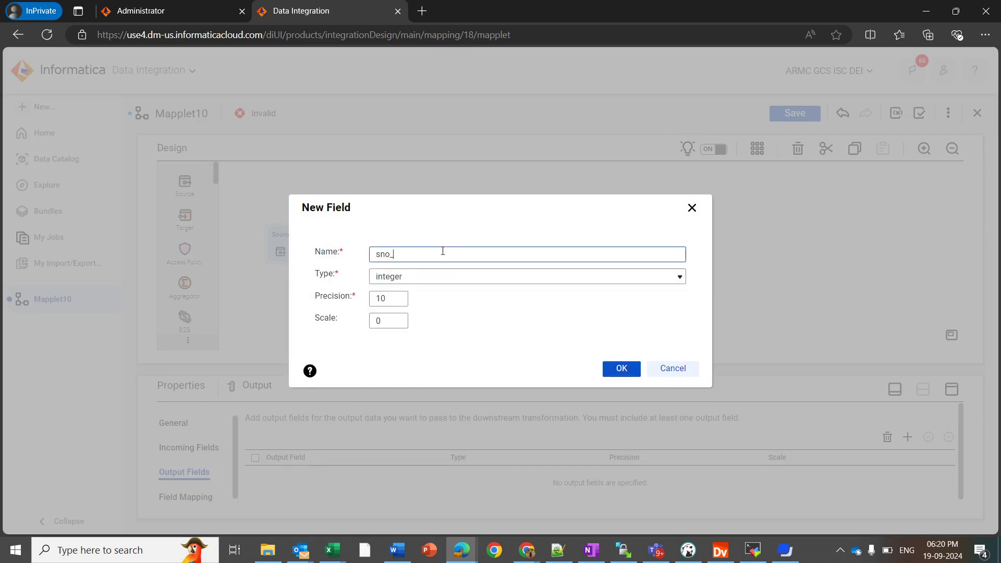
pyautogui.write('_output')
pyautogui.click(619, 369)
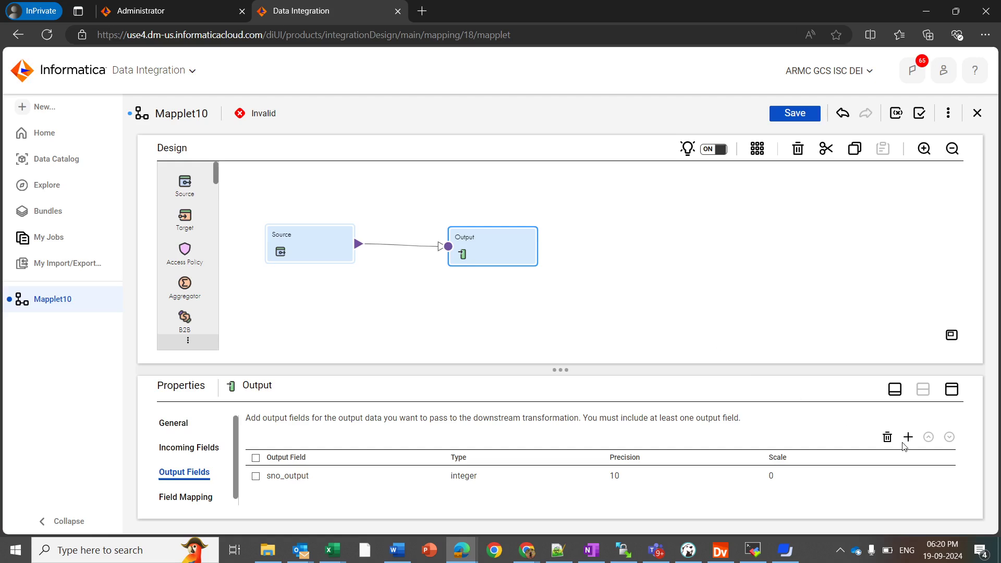
# Add a second output field called Name with type string to the Output transformation.
pyautogui.click(907, 441)
pyautogui.doubleClick(411, 252)
pyautogui.write('Name')
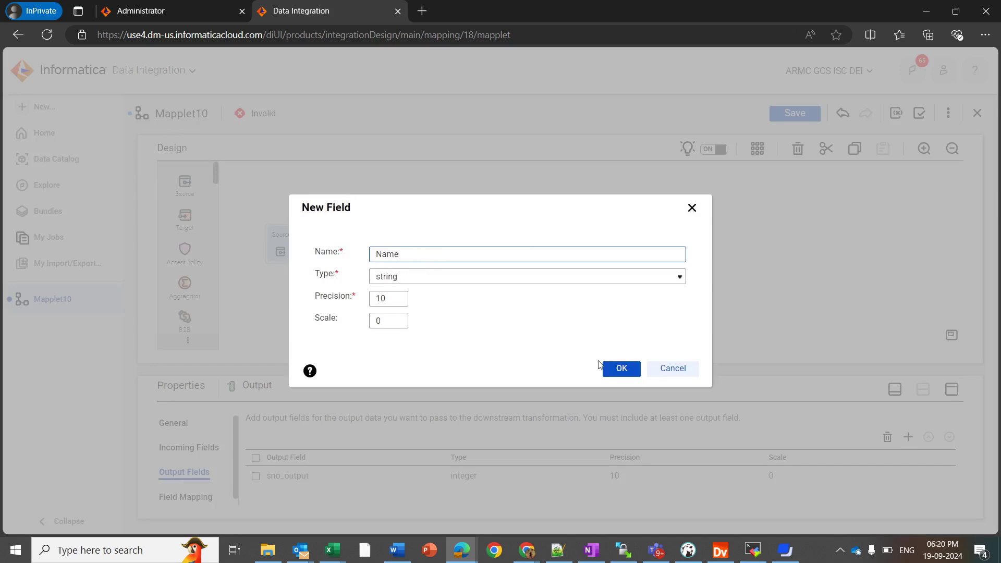
pyautogui.click(619, 371)
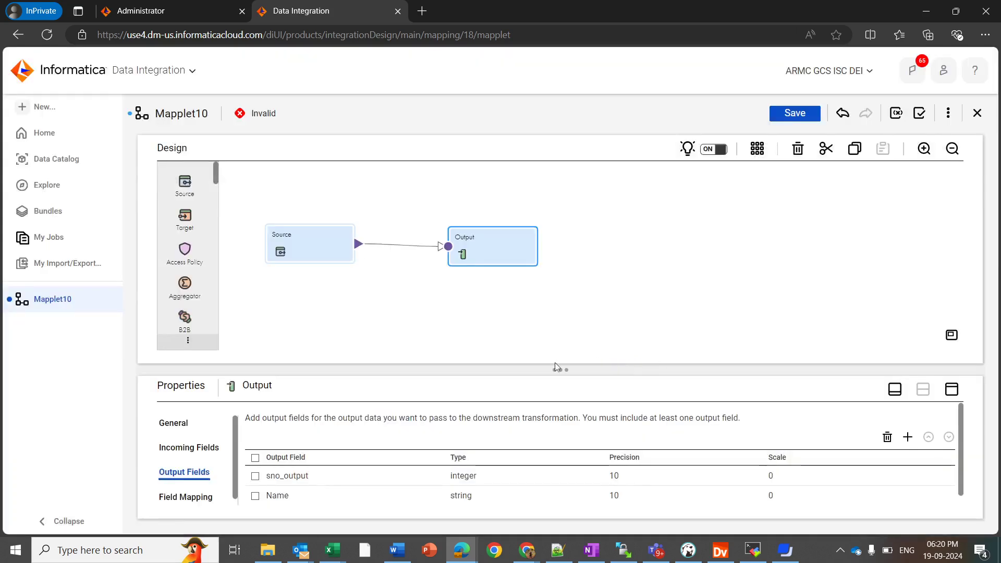
# Map the incoming fields sno to sno_output and name to Name in the Output transformation, and save the mapplet.
pyautogui.moveTo(528, 369); pyautogui.dragTo(542, 331)
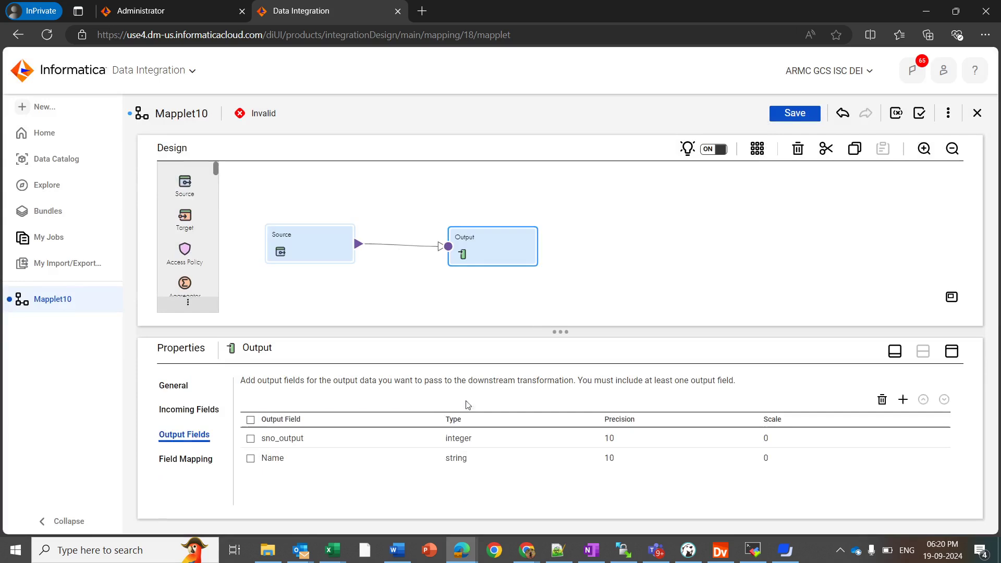
pyautogui.click(175, 464)
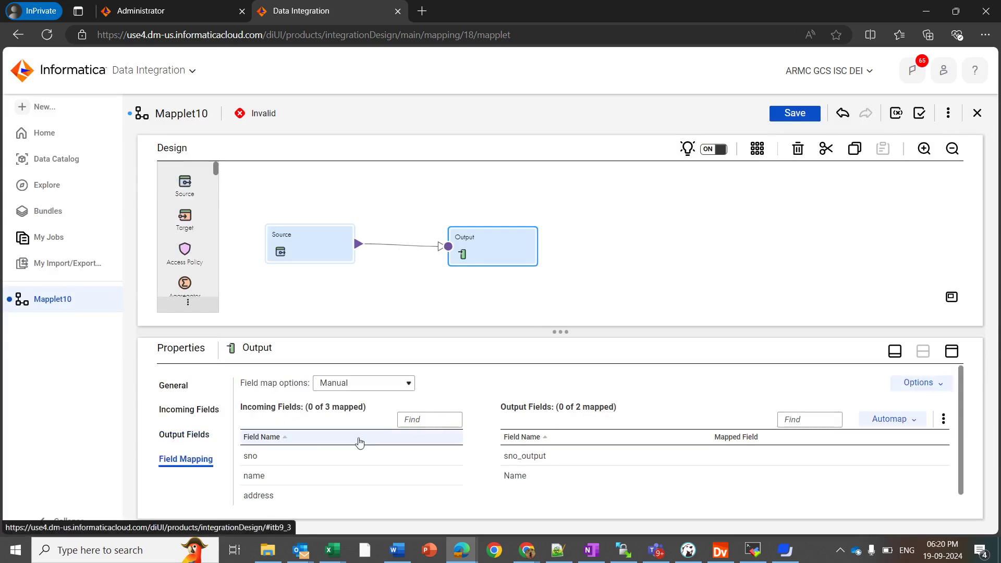
pyautogui.moveTo(315, 457); pyautogui.dragTo(589, 459)
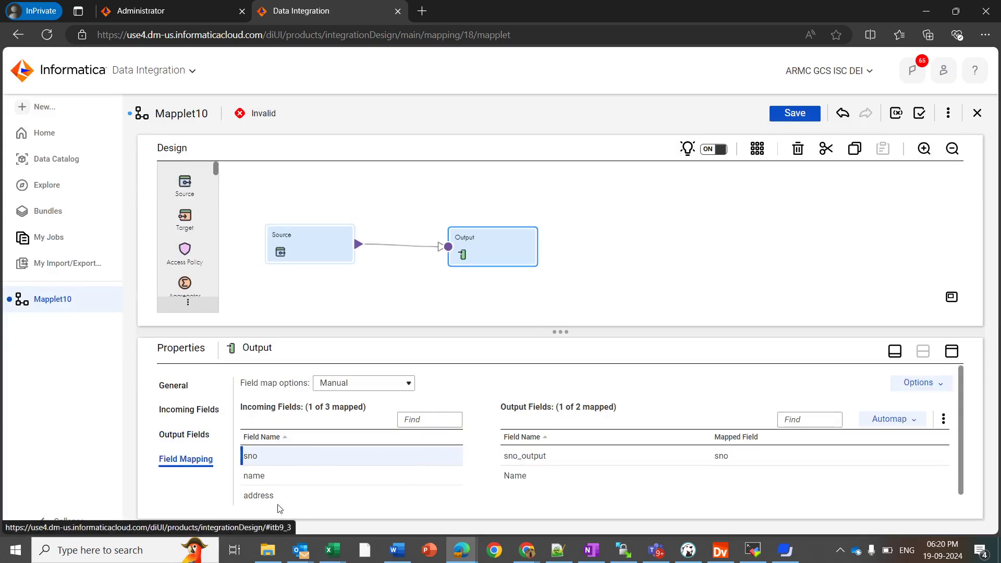
pyautogui.moveTo(300, 478); pyautogui.dragTo(590, 474)
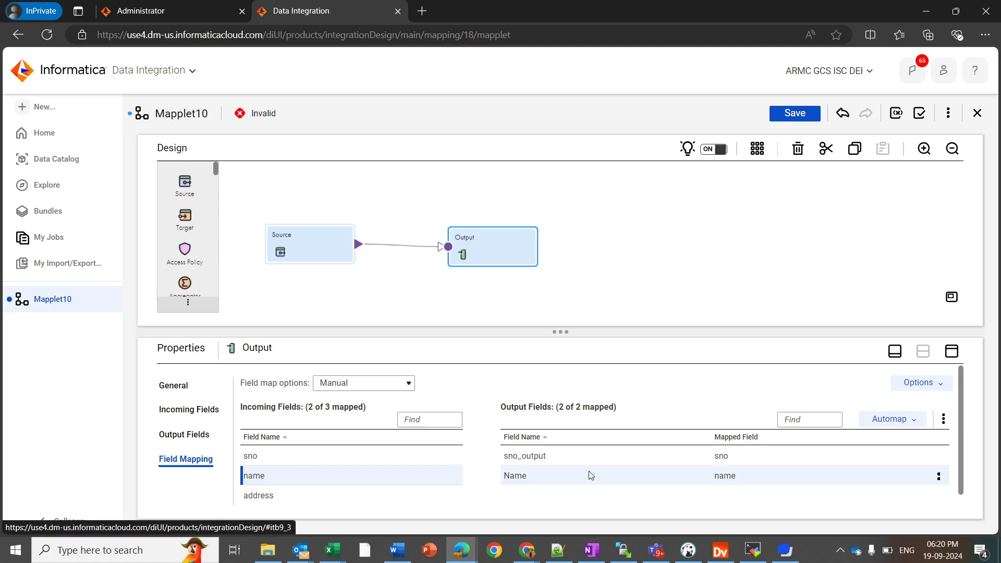
pyautogui.click(675, 259)
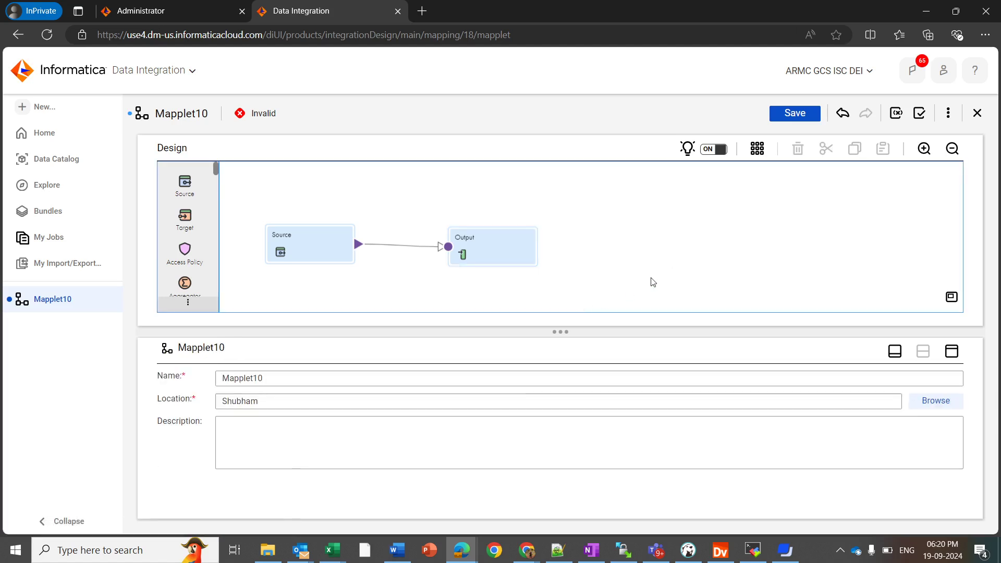
pyautogui.click(787, 114)
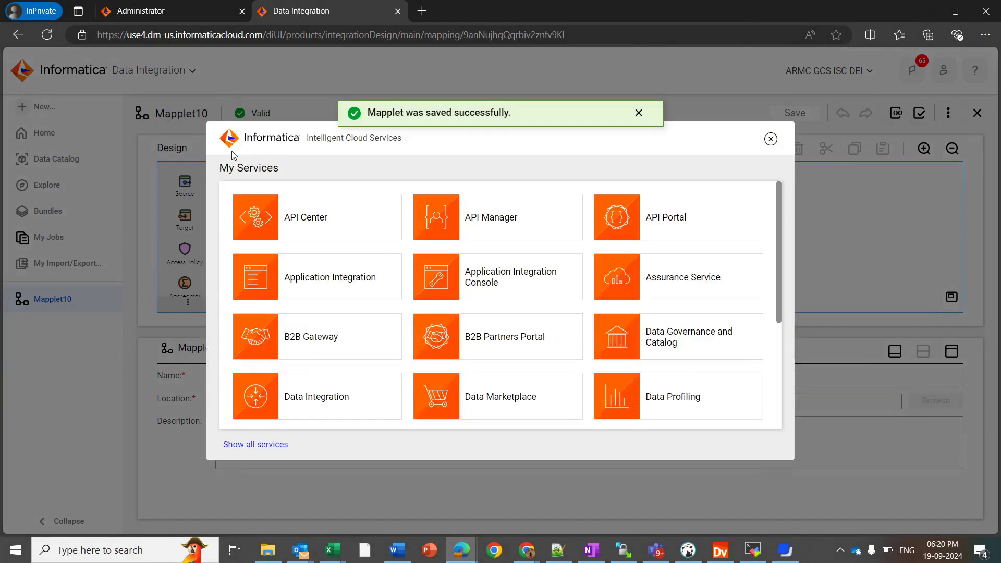
# Switch to the Data Profiling service and create a new data profiling task.
pyautogui.scroll(-3, 335, 304)
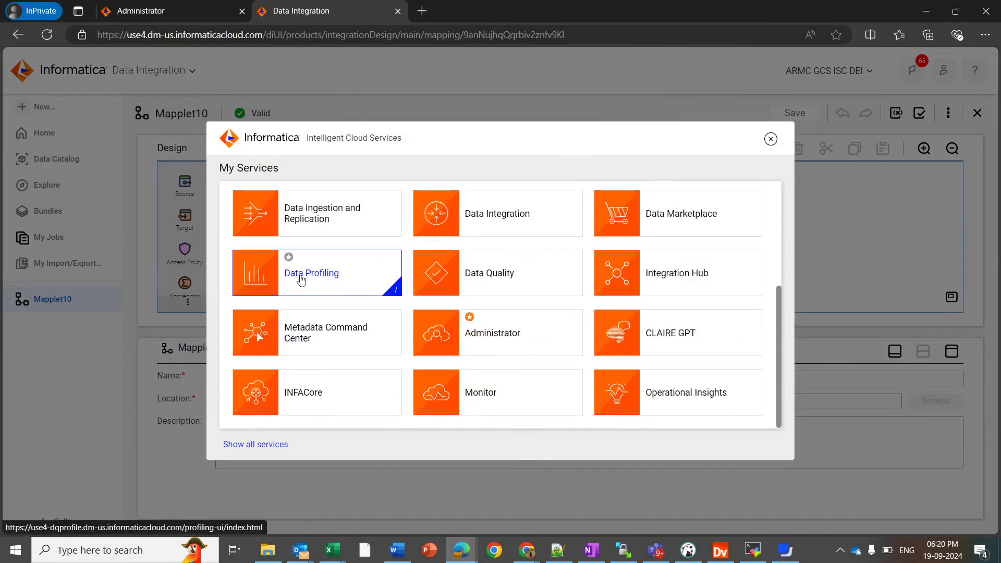
pyautogui.click(331, 280)
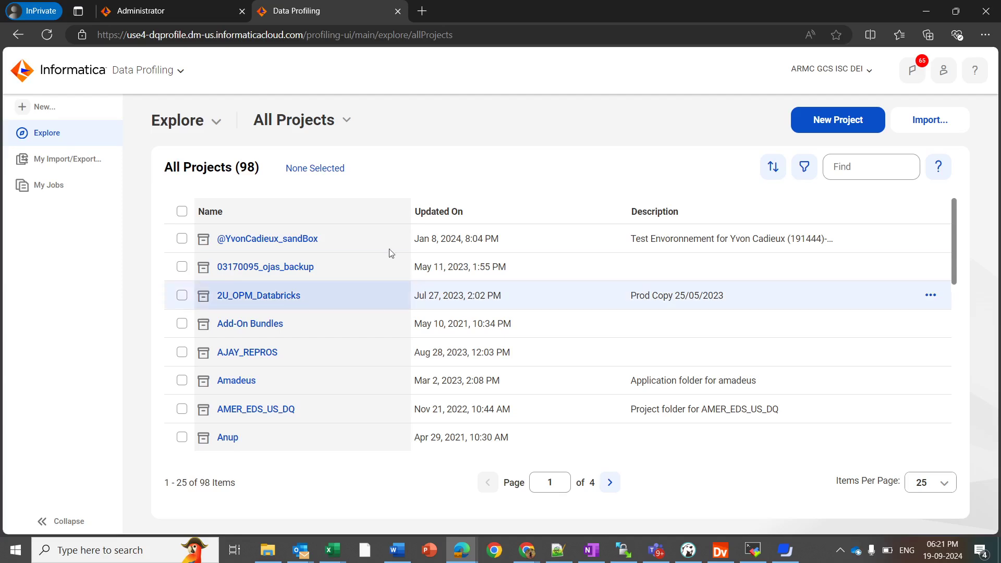
pyautogui.click(52, 106)
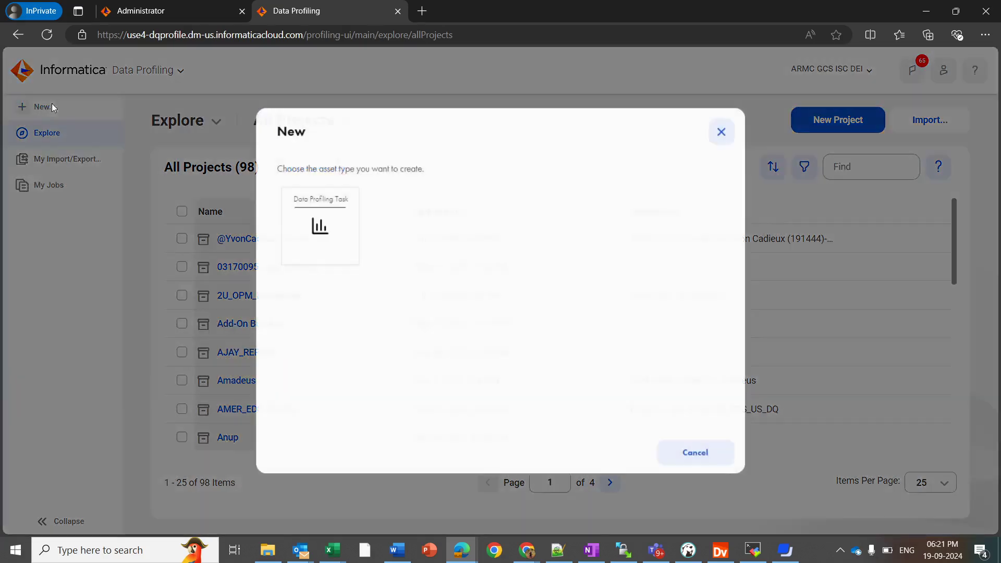
pyautogui.click(311, 228)
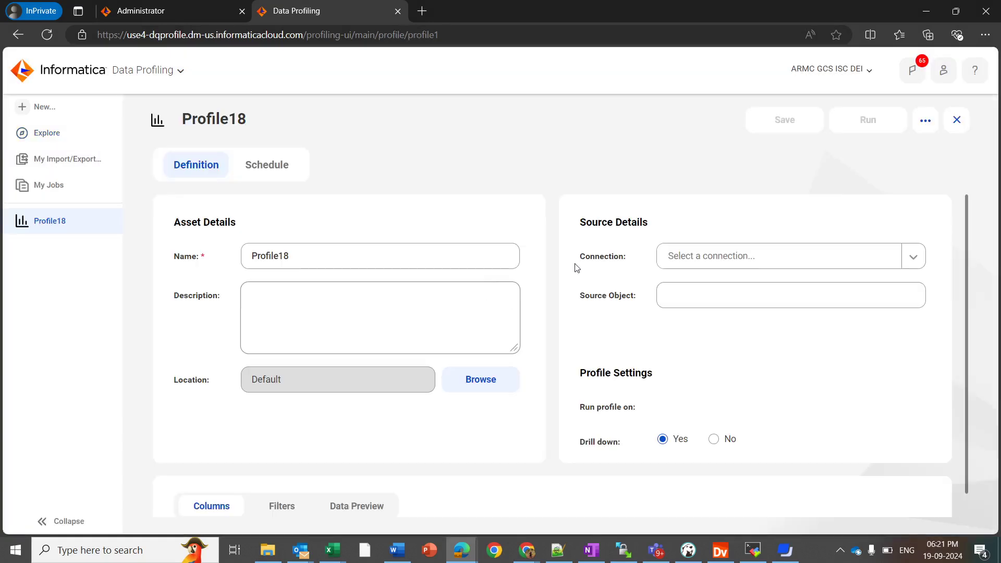
# Name the profiling task ODBCDatabrickSourceMappletProfile.
pyautogui.click(379, 250)
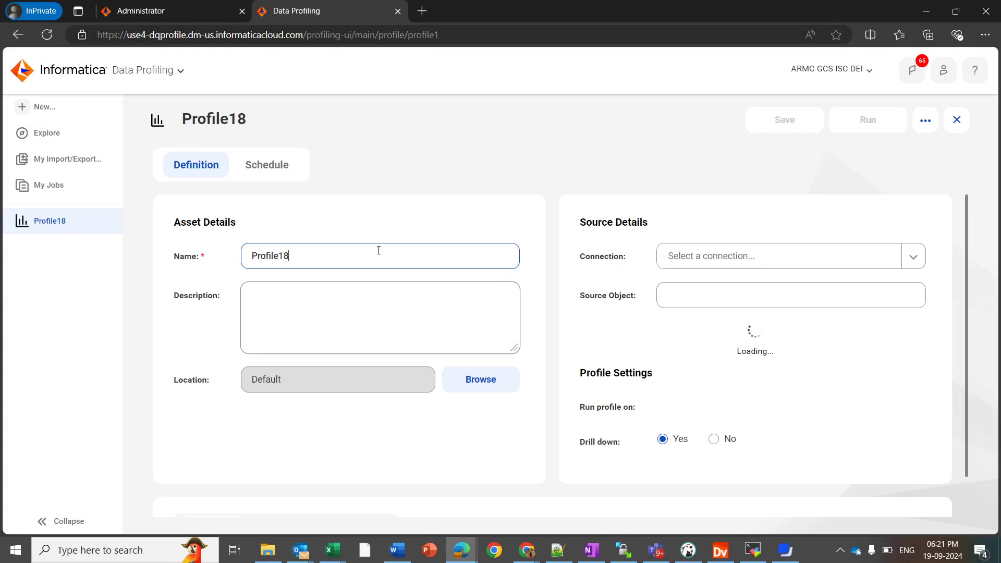
pyautogui.doubleClick(379, 250)
pyautogui.write('ODBC')
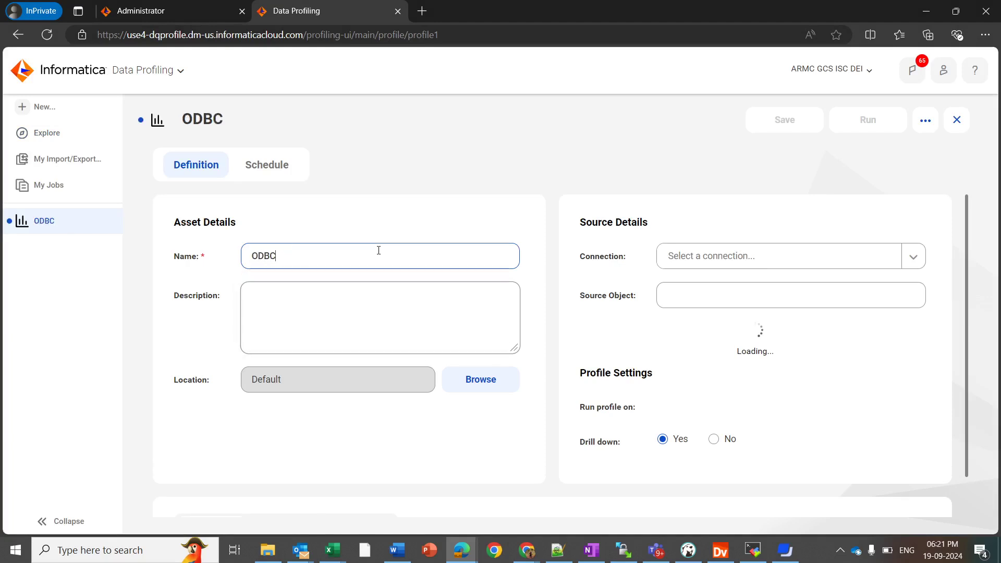
pyautogui.write('DatabrickS')
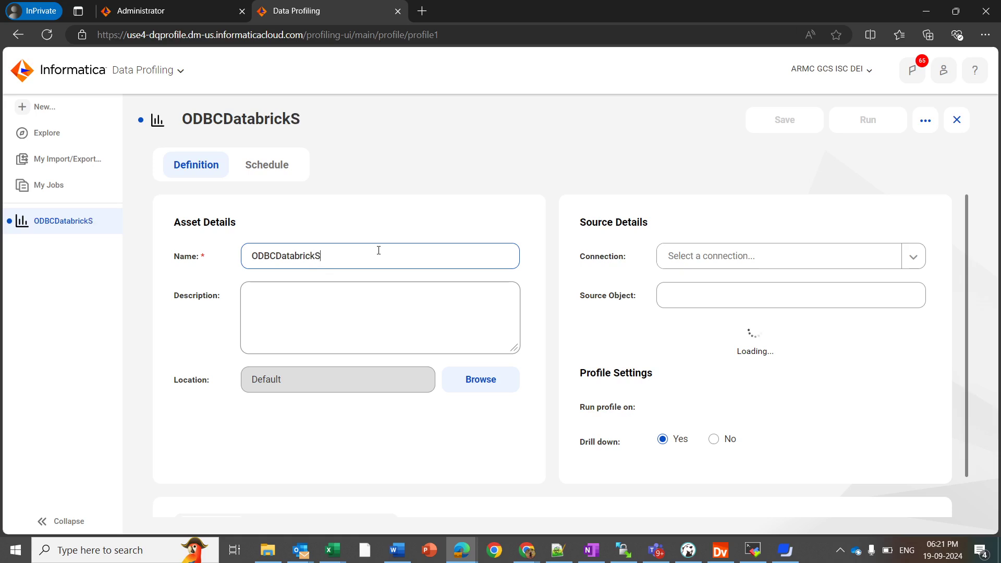
pyautogui.write('ourceMap')
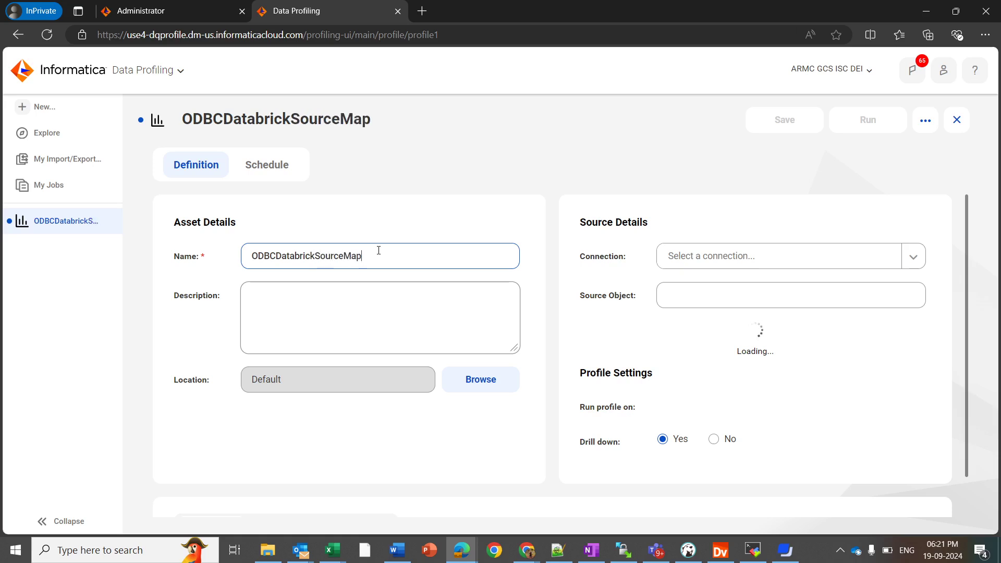
pyautogui.write('pletProfile')
pyautogui.click(432, 232)
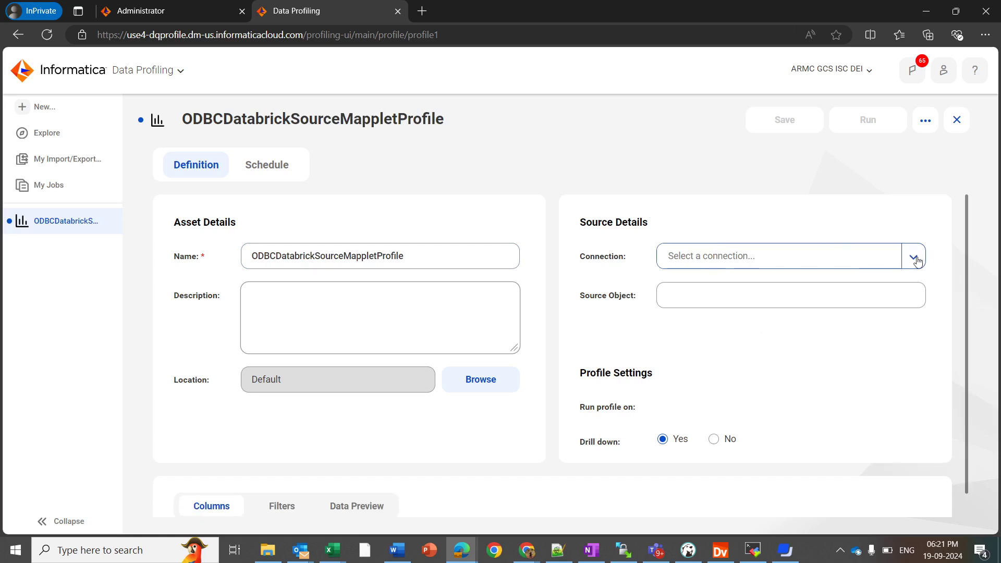
# Set the profile's source connection to Mapplet and choose Mapplet10 as its source object.
pyautogui.click(693, 255)
pyautogui.write('mapplet')
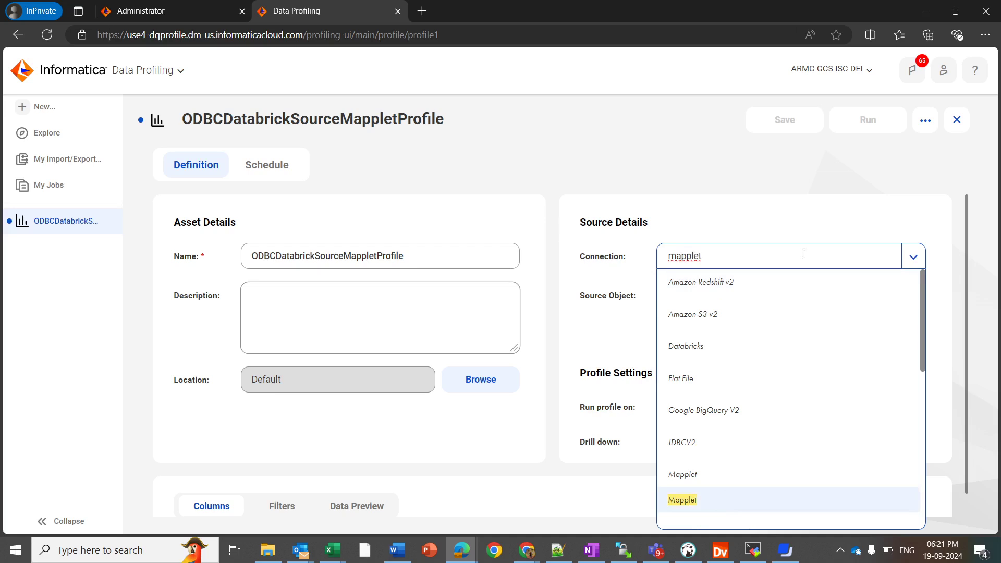
pyautogui.click(718, 503)
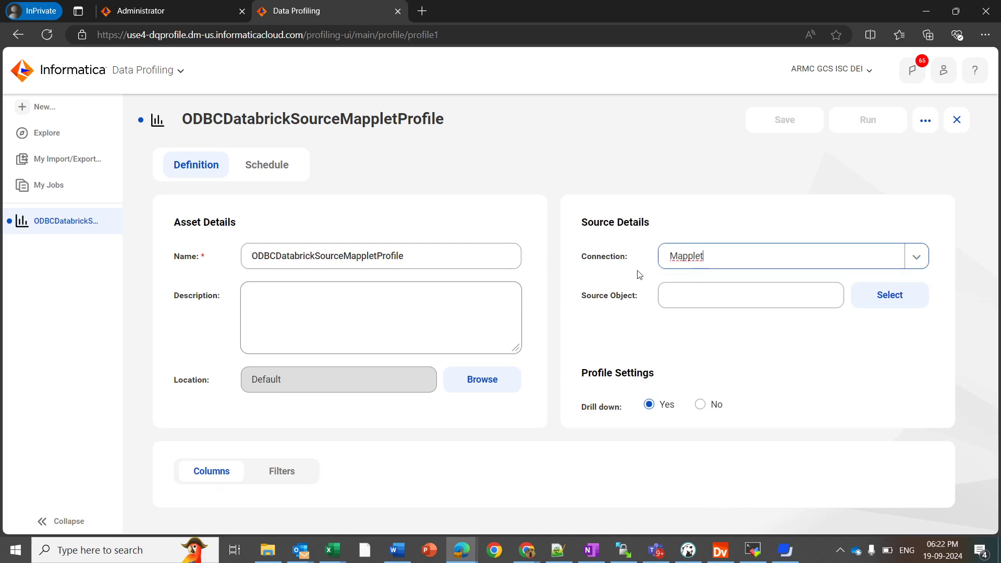
pyautogui.click(593, 301)
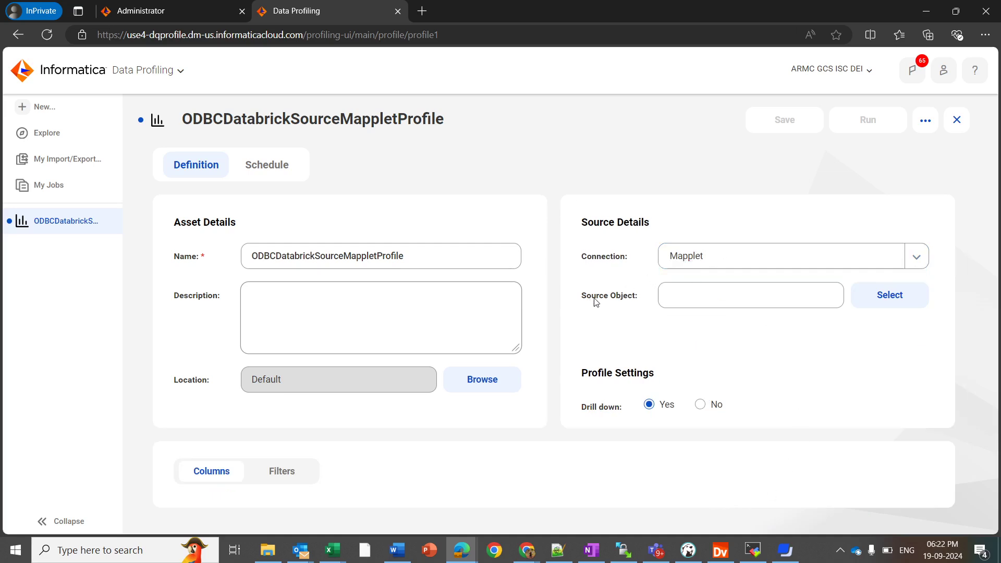
pyautogui.click(890, 296)
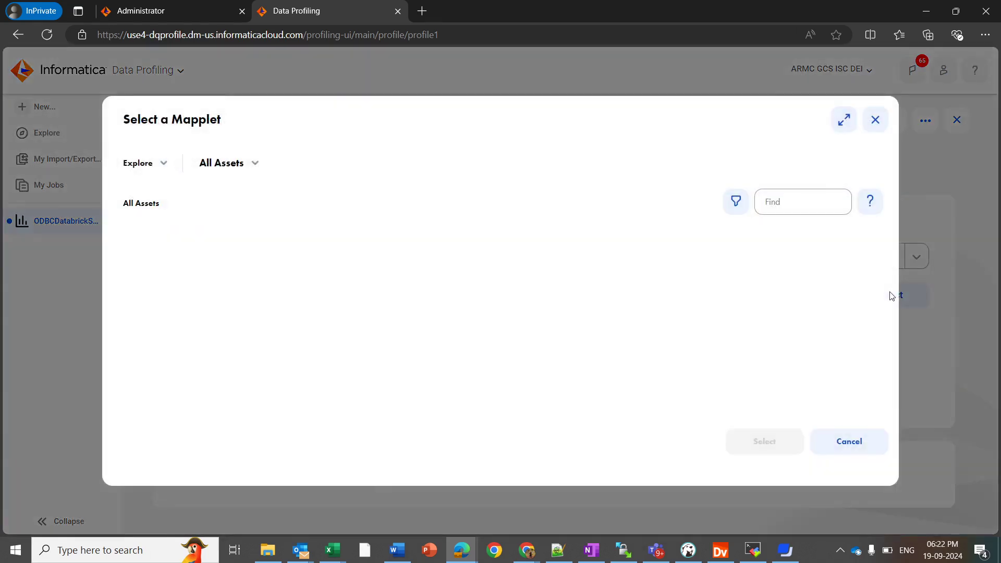
pyautogui.scroll(-3, 365, 318)
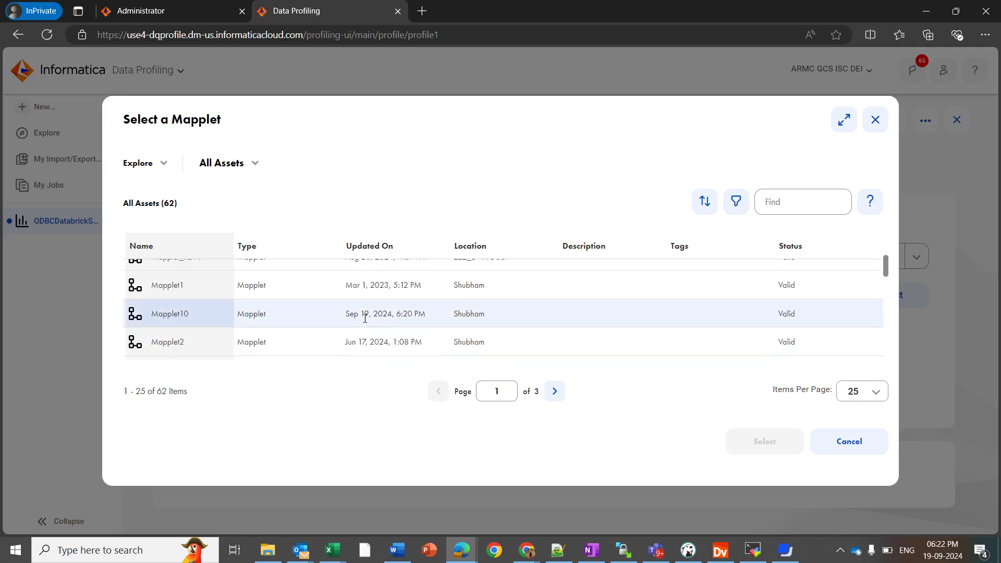
pyautogui.click(155, 312)
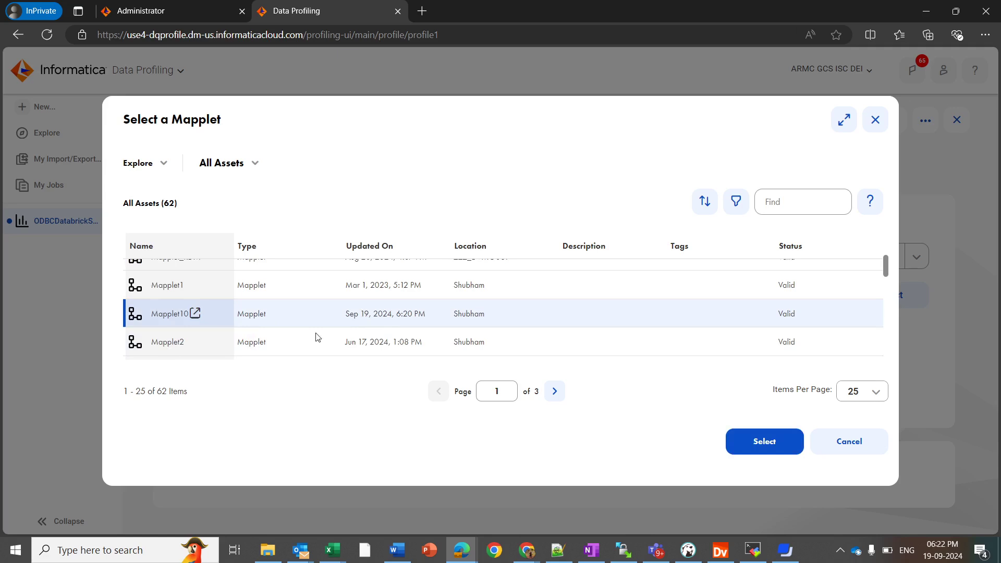
pyautogui.click(780, 447)
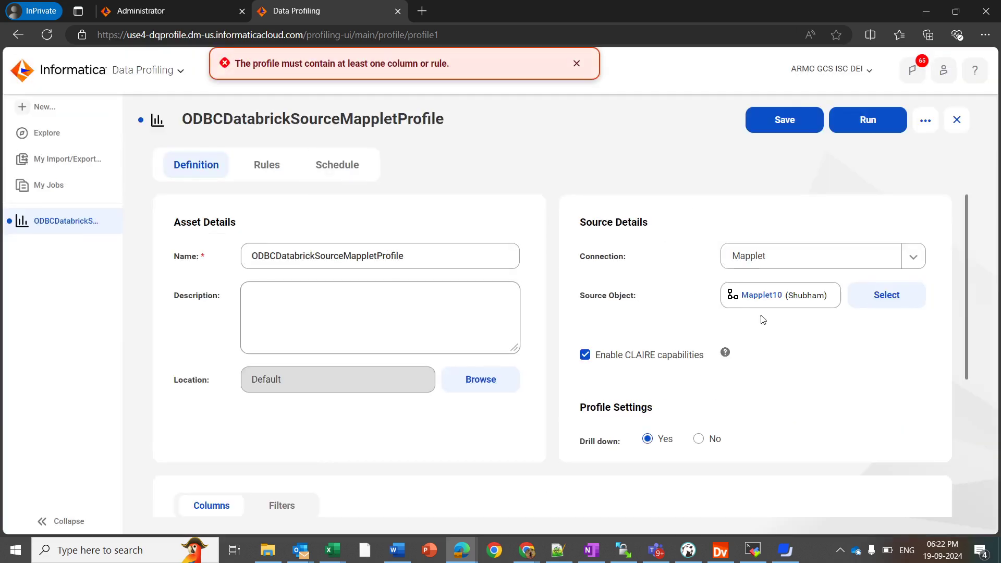
# Include both mapplet columns, sno_output and Name, in the profile run.
pyautogui.scroll(-1, 765, 342)
pyautogui.scroll(-4, 765, 342)
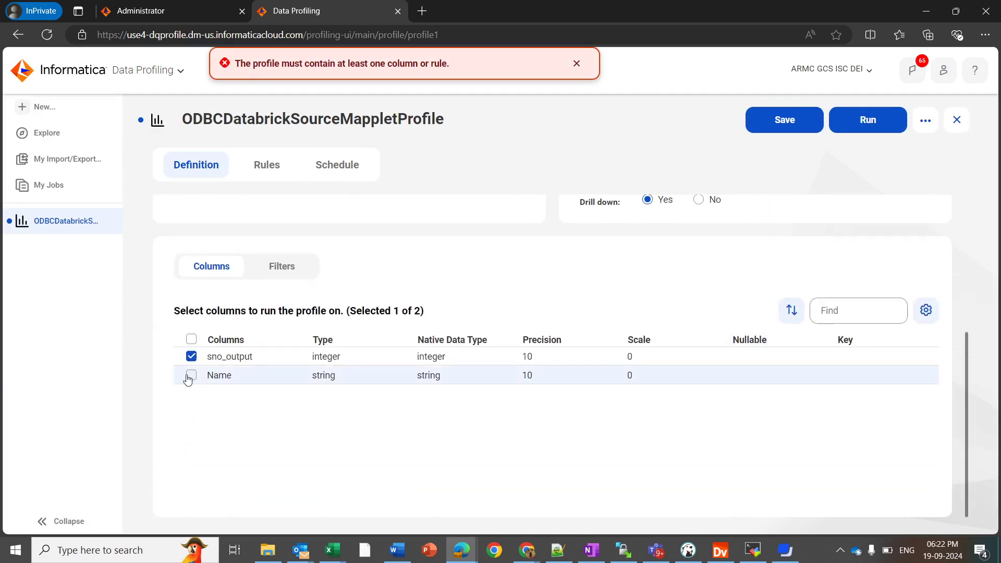
pyautogui.click(190, 376)
pyautogui.scroll(1, 315, 412)
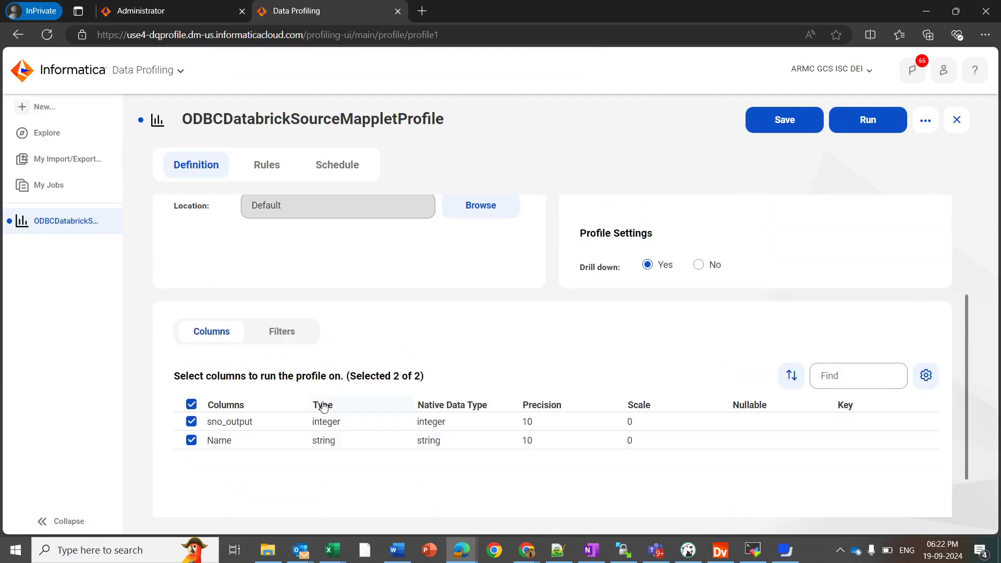
# Set the profile's runtime environment to gcscdh71 and save the profile.
pyautogui.click(267, 165)
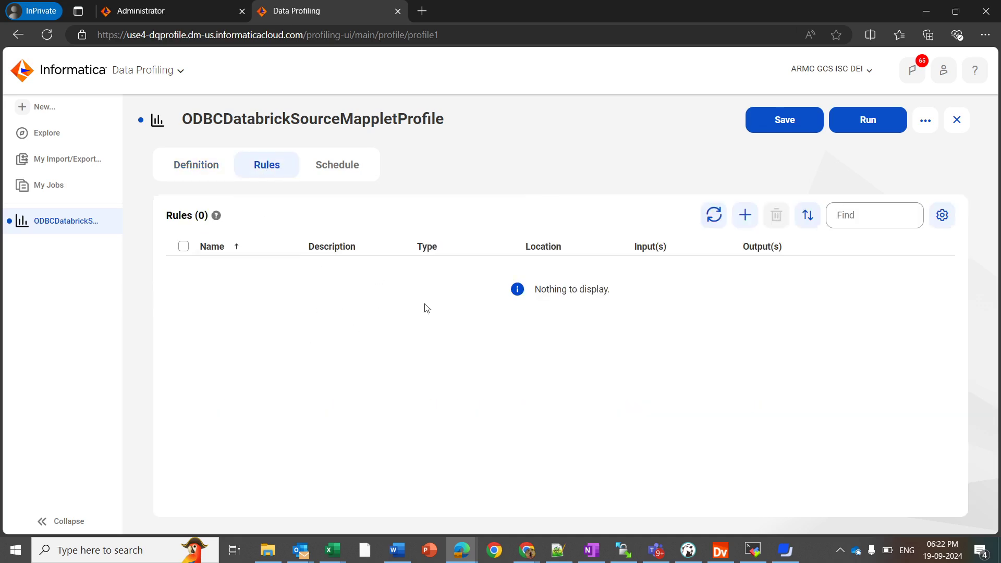
pyautogui.click(337, 173)
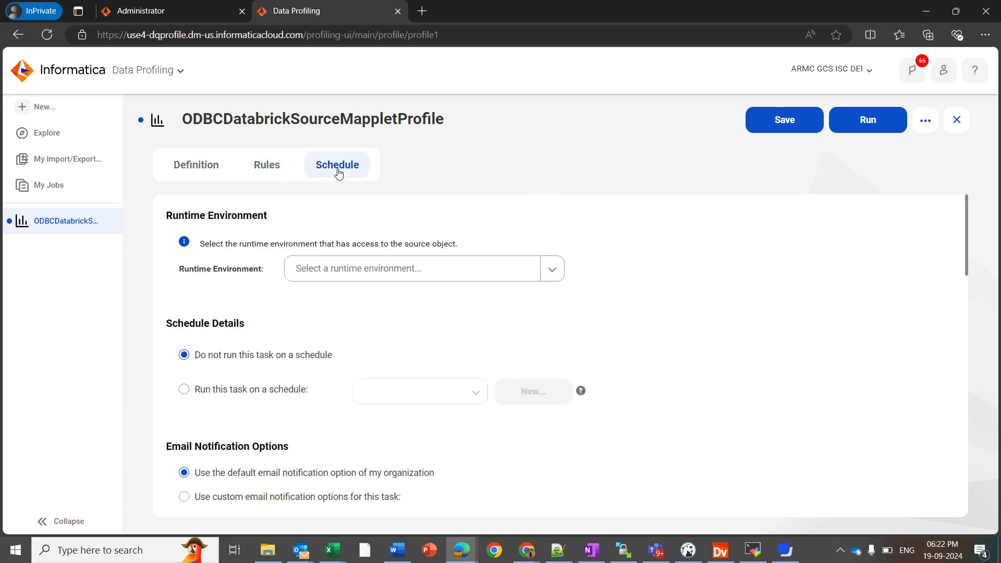
pyautogui.click(319, 275)
pyautogui.write('gcs')
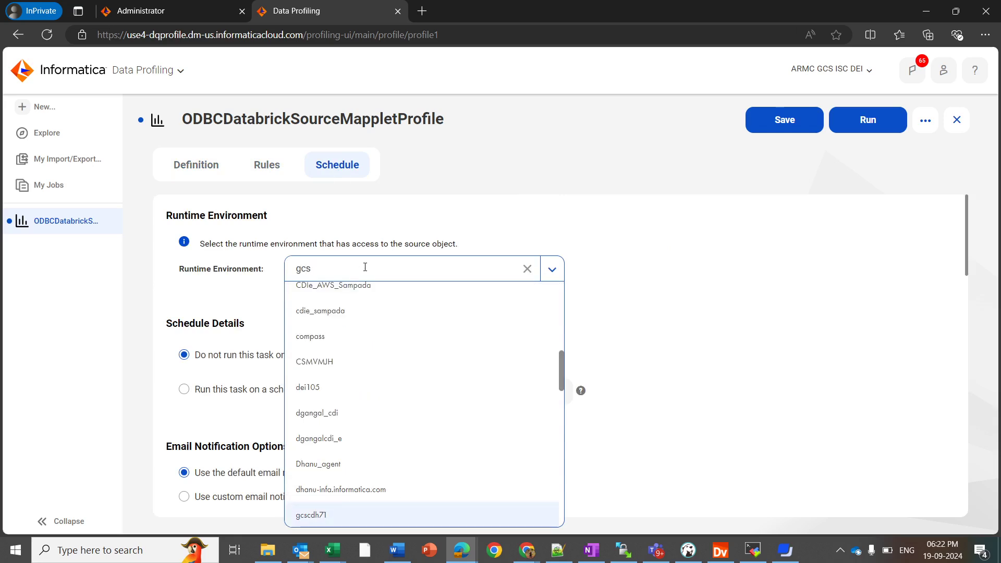
pyautogui.press('Return')
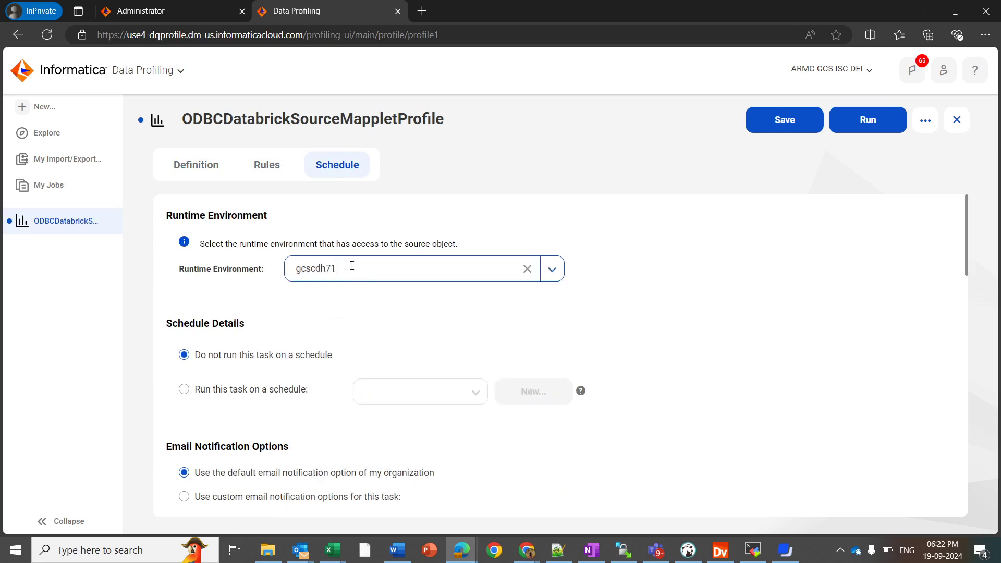
pyautogui.click(784, 120)
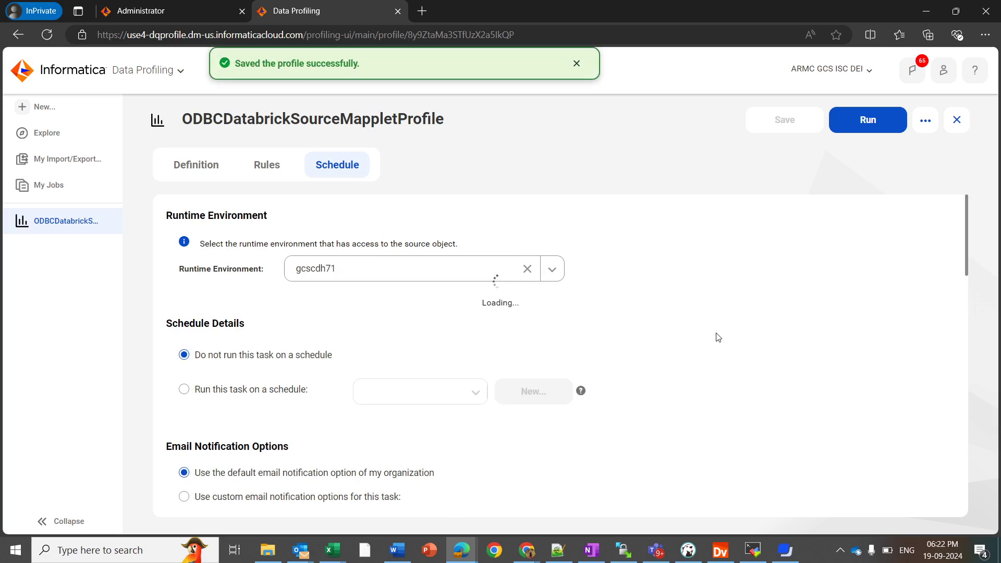
# Run the profile and refresh its entry in the jobs list to check its status.
pyautogui.click(855, 131)
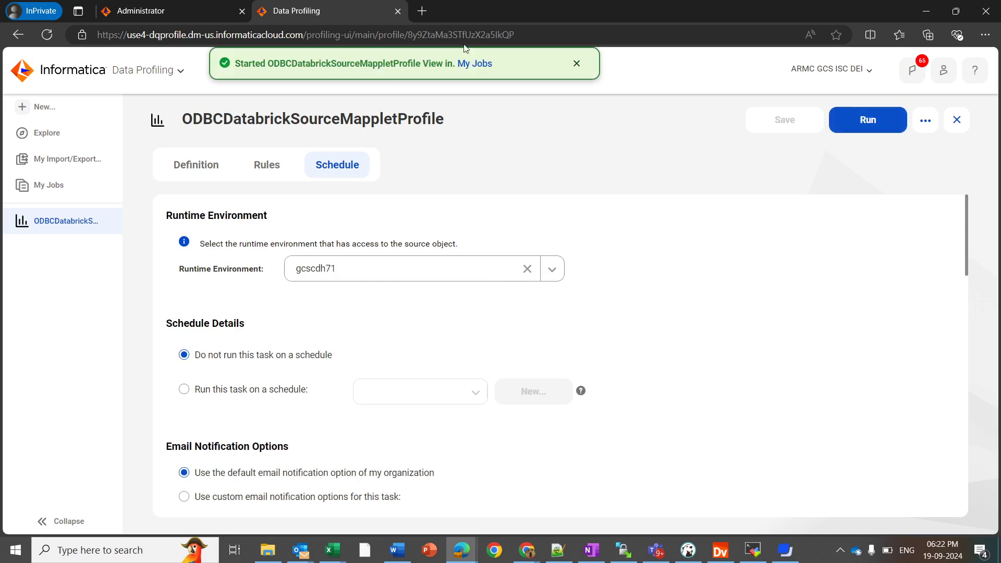
pyautogui.click(468, 64)
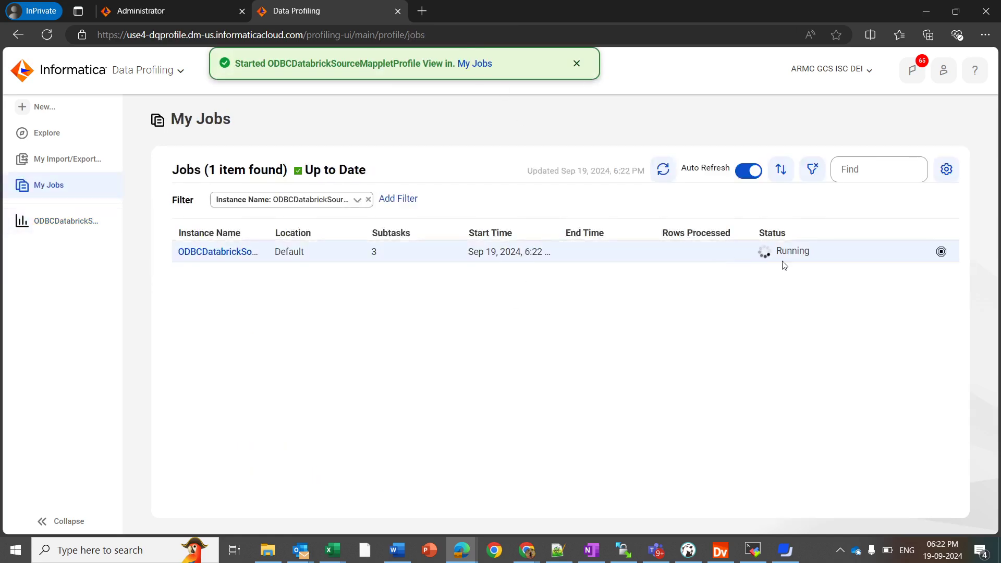
pyautogui.click(664, 176)
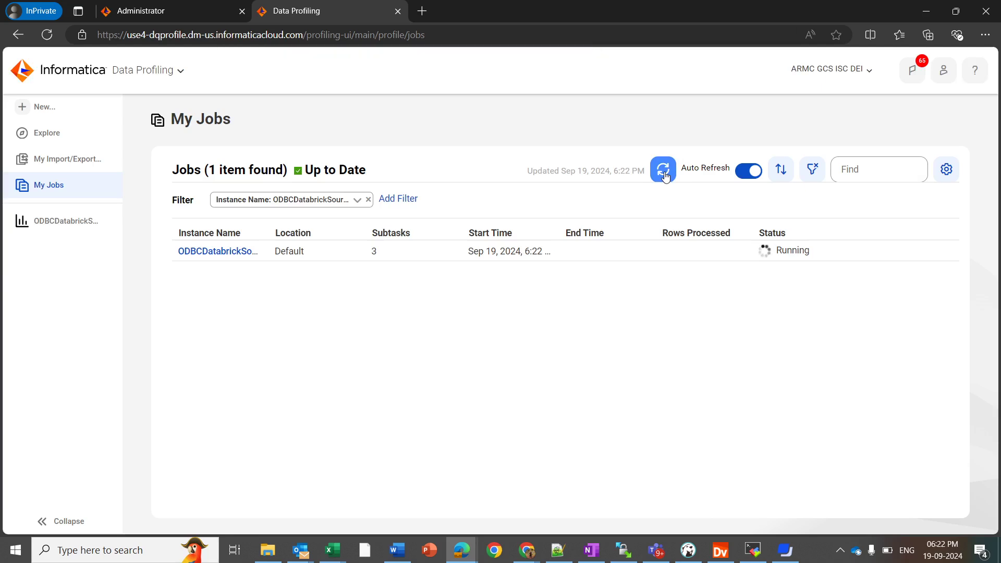
pyautogui.click(665, 178)
pyautogui.click(662, 180)
pyautogui.click(663, 180)
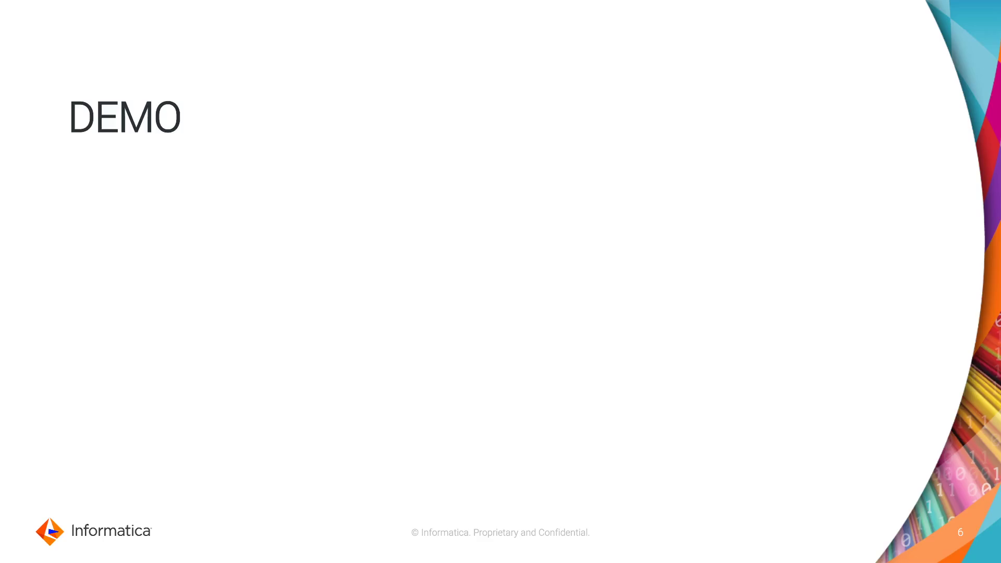
pyautogui.press('Right')
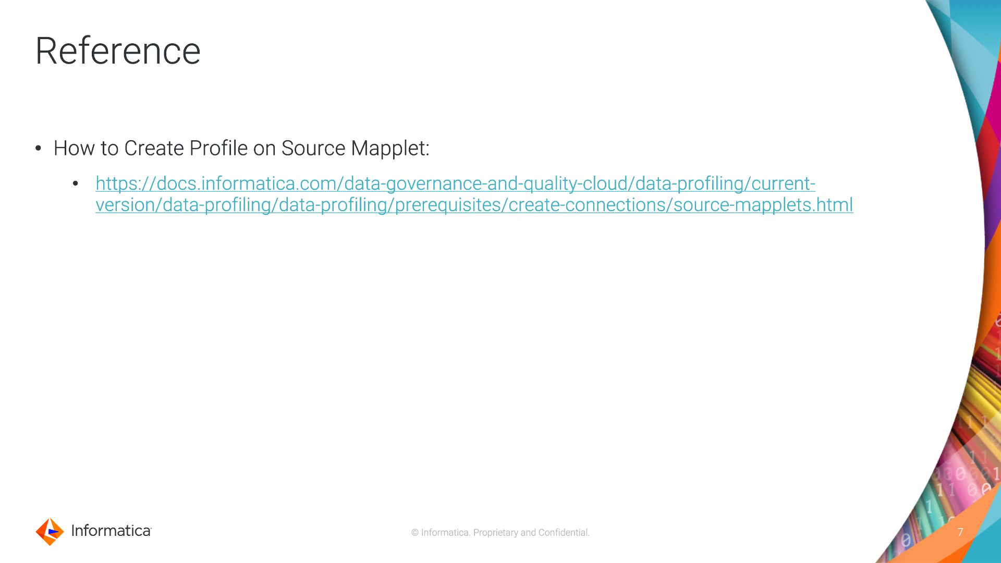
pyautogui.press('Right')
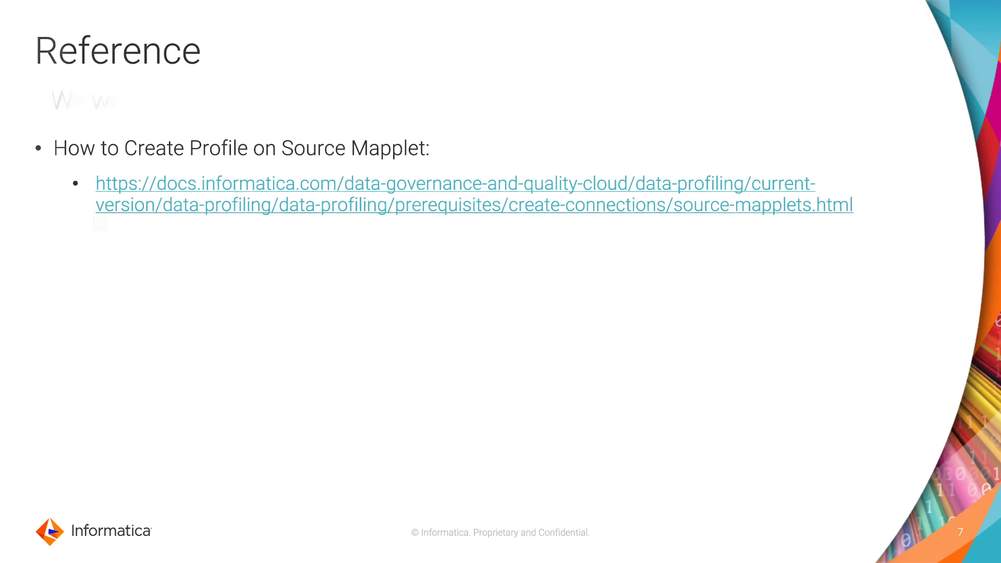